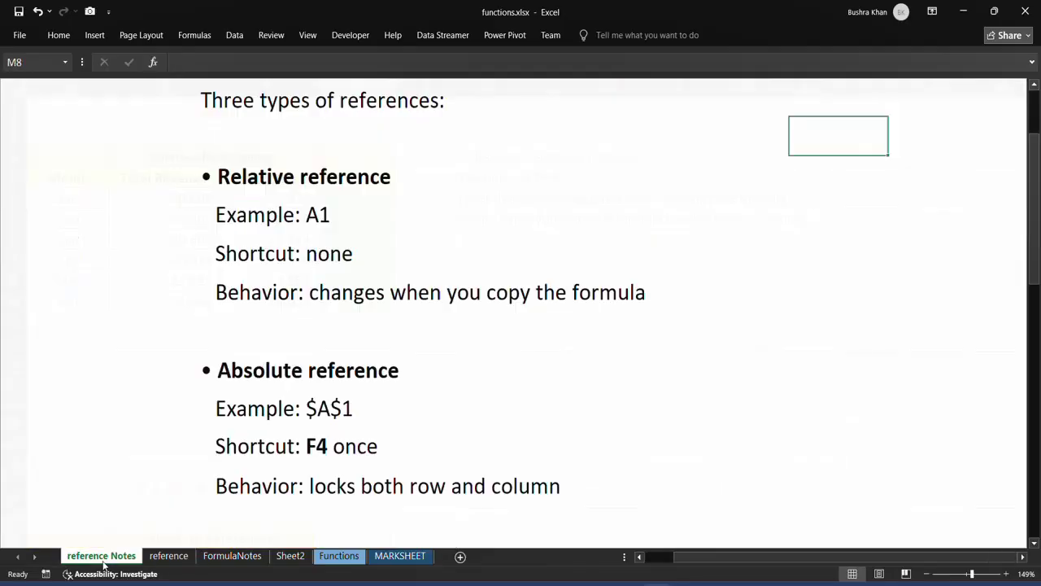
Step: Read through the notes on relative, absolute and mixed references down to the closing tip about F4
scroll(478, 222, down, 1)
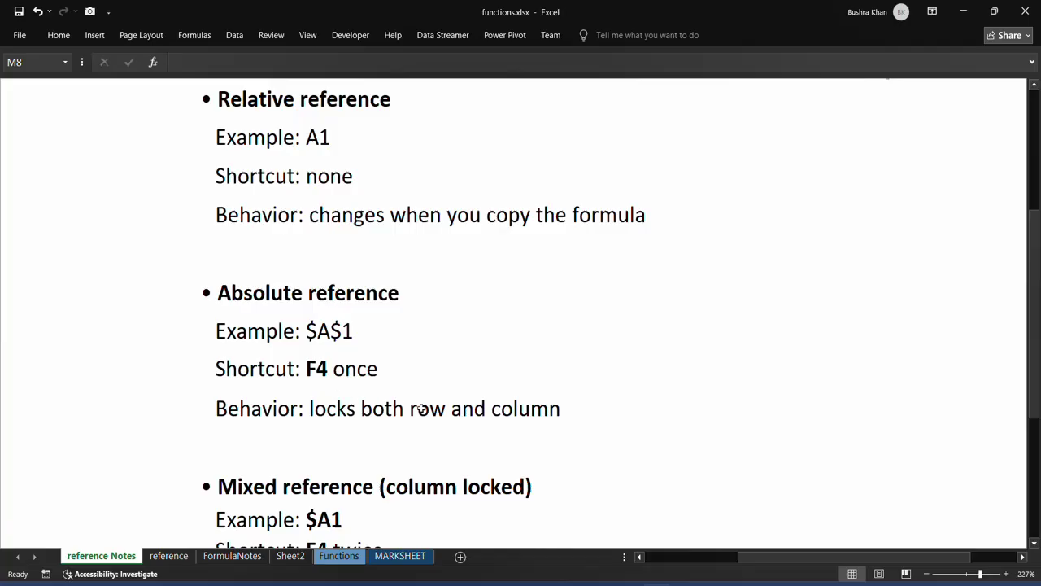
scroll(420, 409, down, 1)
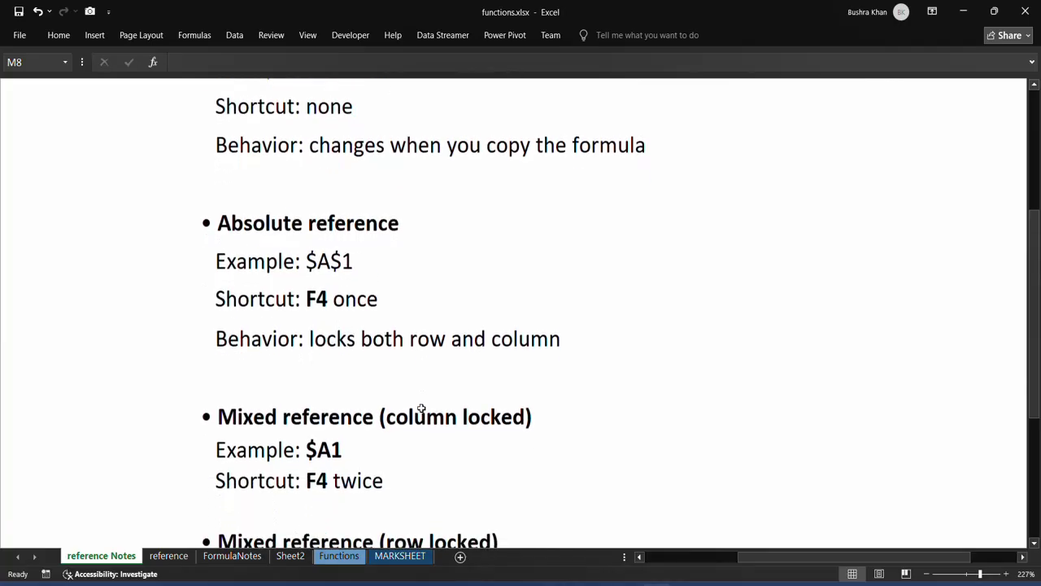
scroll(420, 408, down, 2)
scroll(323, 317, down, 1)
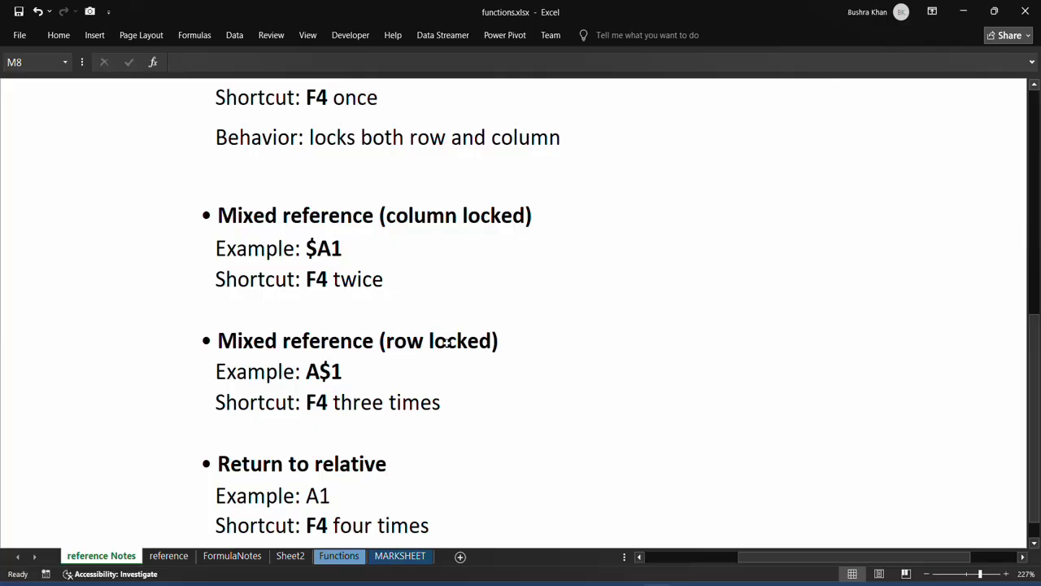
scroll(490, 372, down, 1)
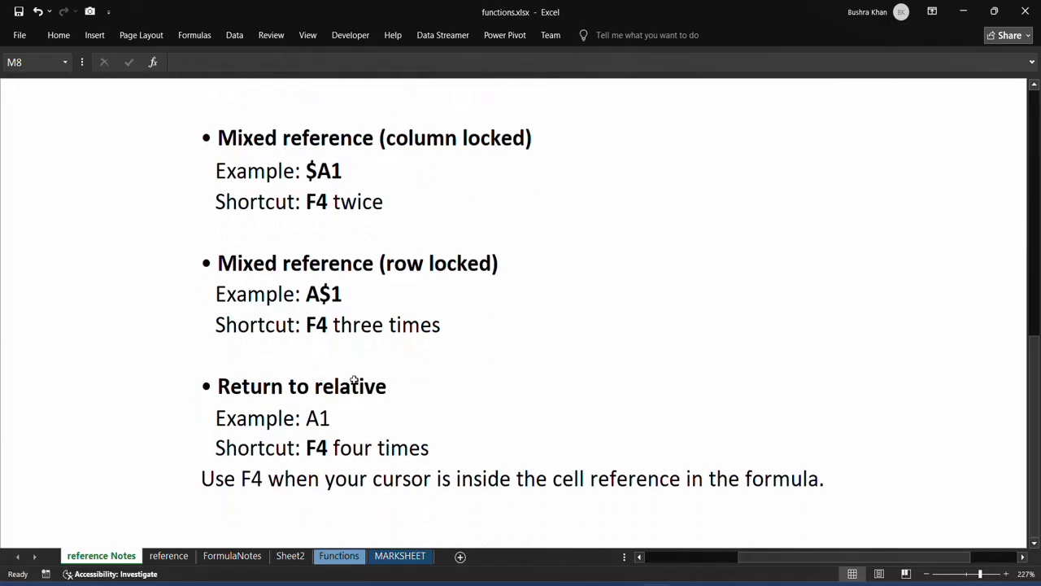
Step: Open the reference sheet and review the Month, Total Revenue and Total Expenses columns of the Case 1 table
click(169, 555)
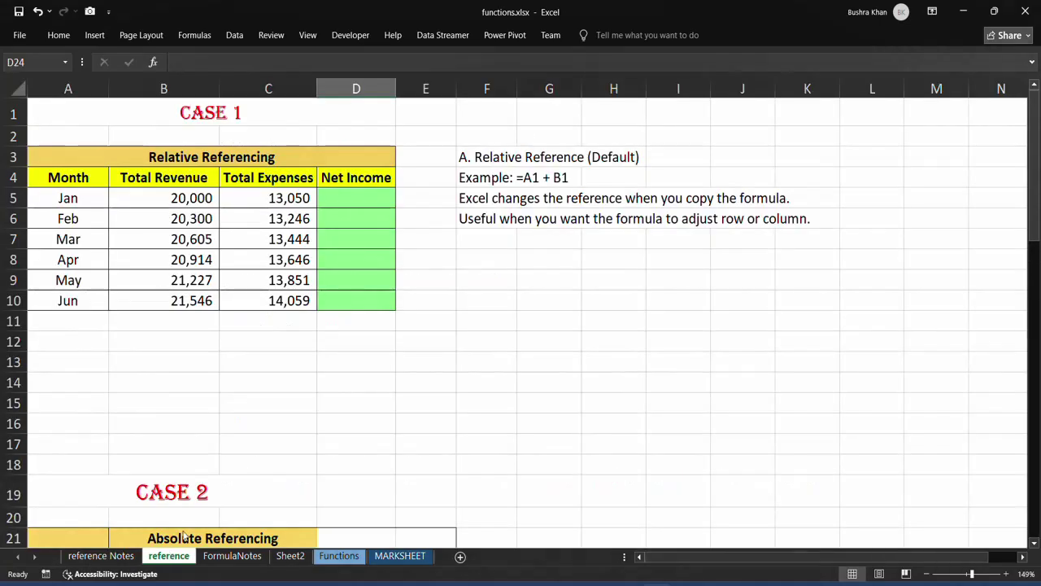
click(379, 196)
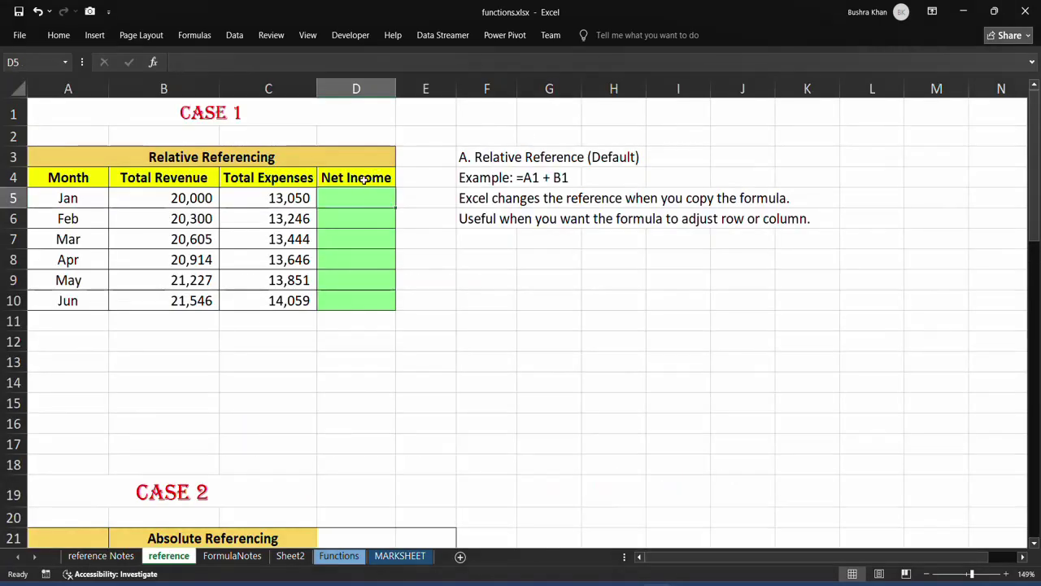
drag(84, 200, 76, 300)
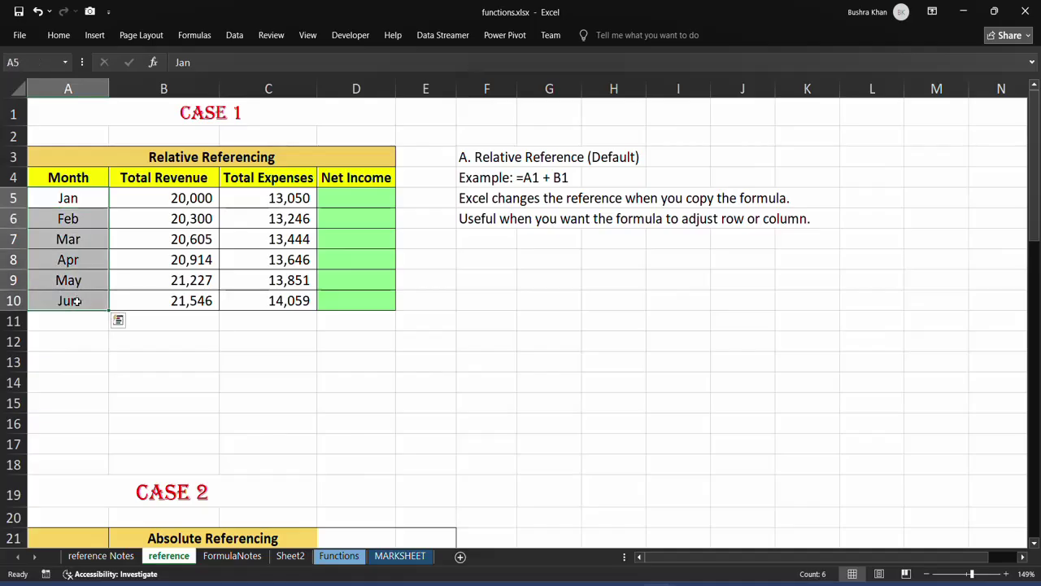
click(77, 301)
click(181, 192)
drag(180, 192, 182, 305)
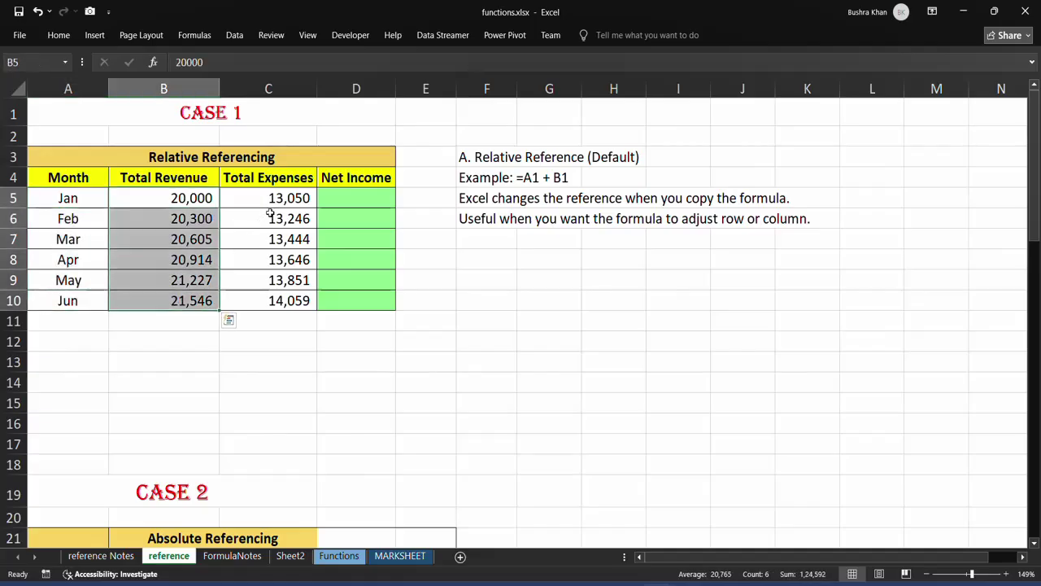
drag(280, 203, 282, 291)
Step: Calculate January's net income in D5 with =B5-C5 and fill the formula down through June
click(356, 200)
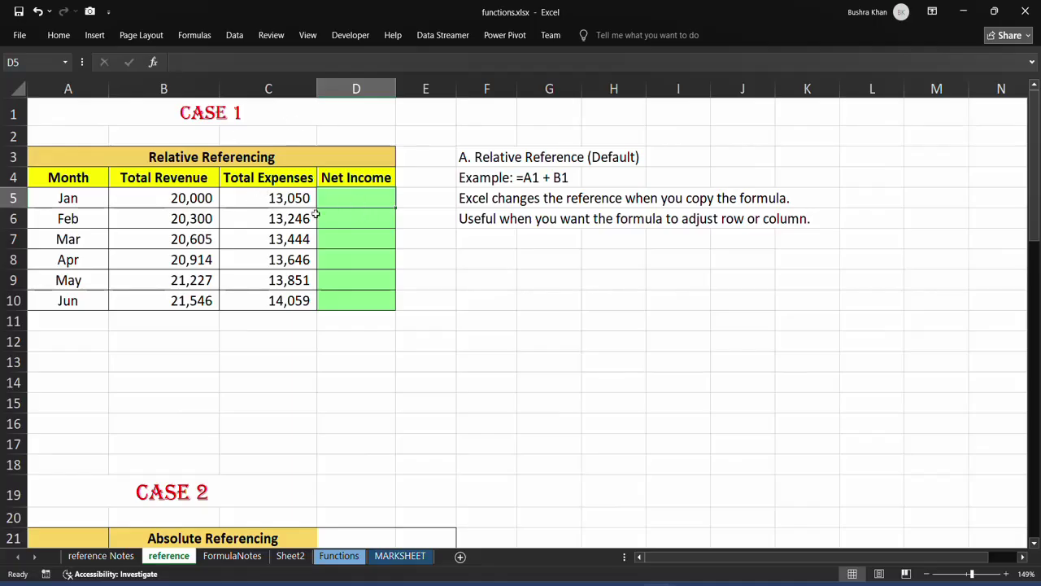
text(=)
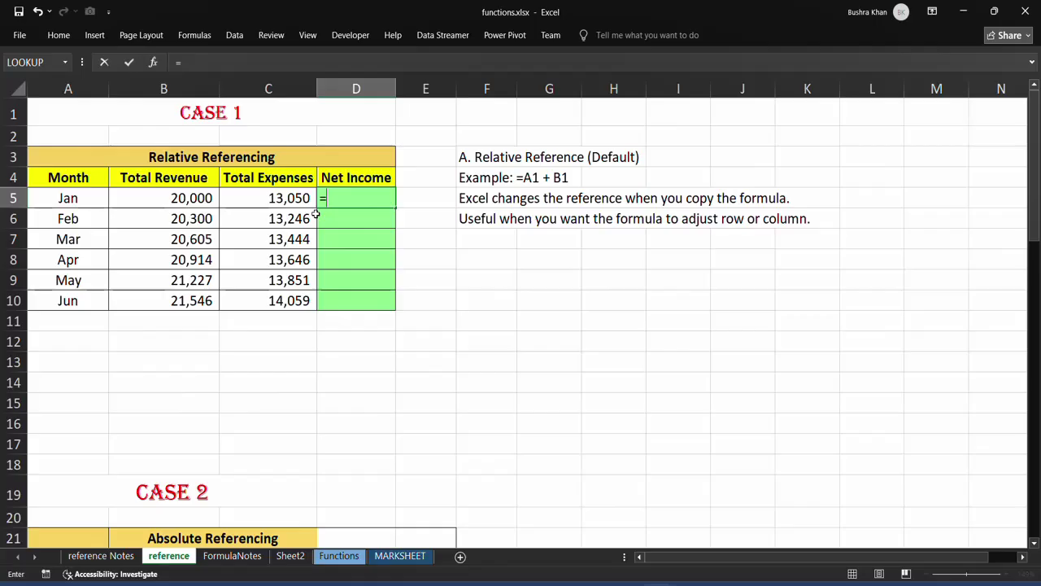
click(164, 197)
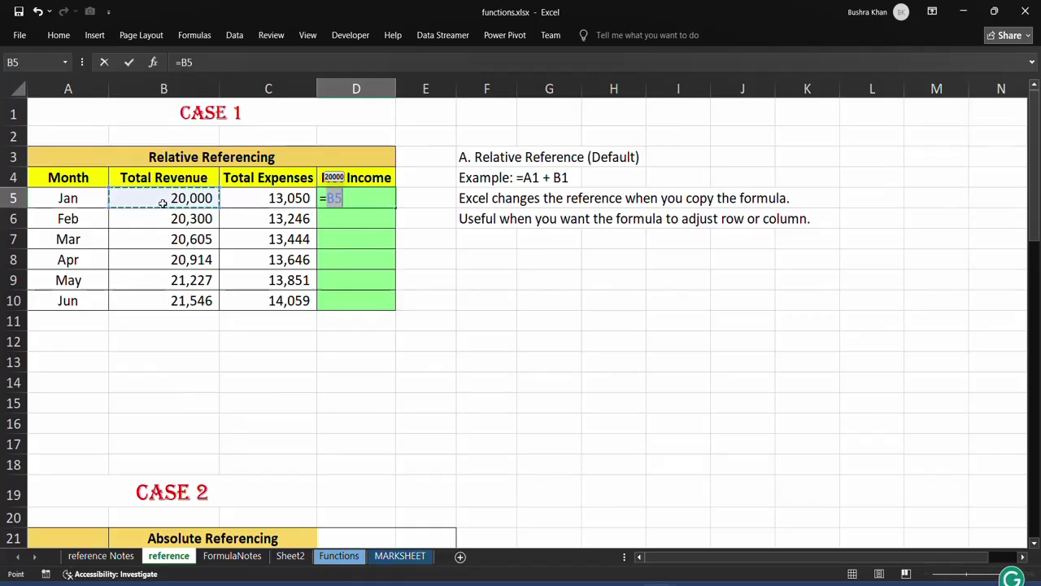
text(-)
click(285, 199)
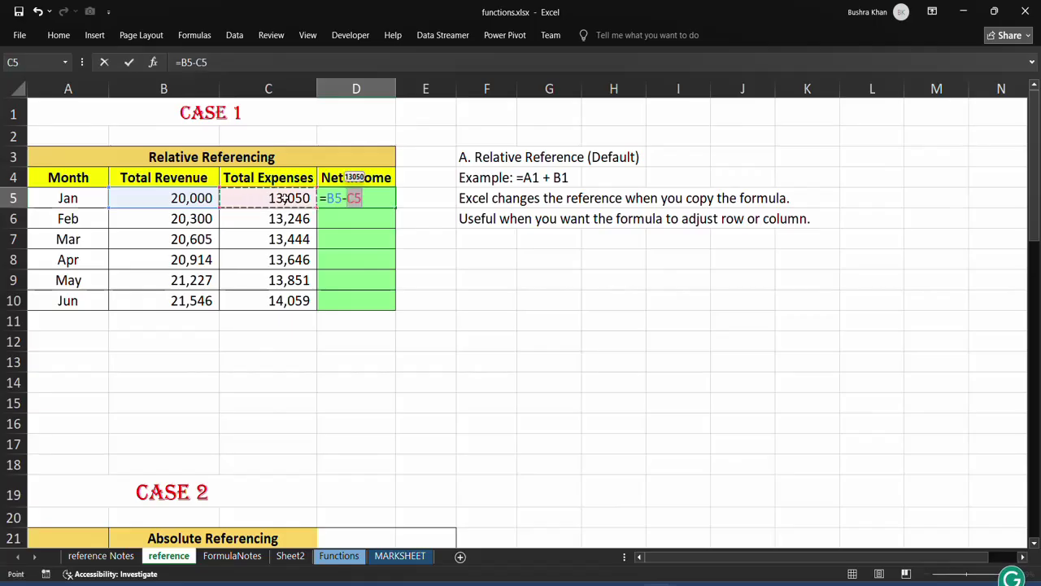
key(Return)
click(380, 197)
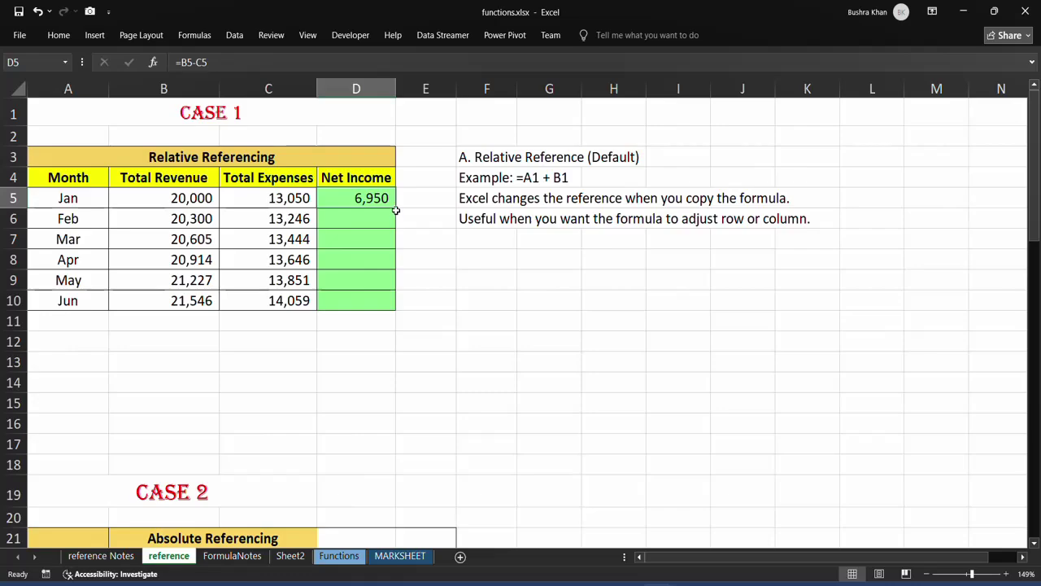
double_click(397, 207)
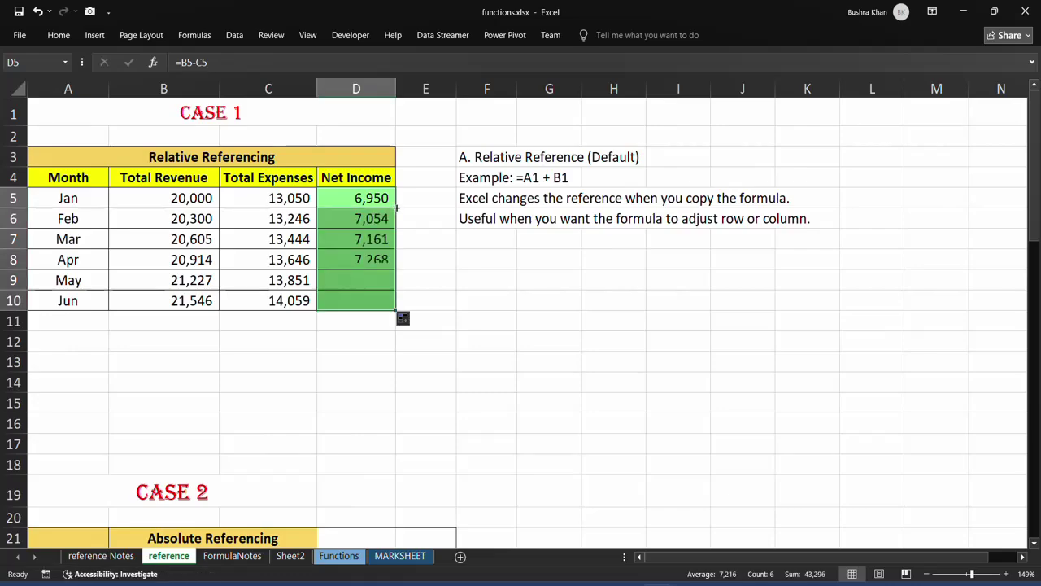
Step: Inspect the copied Net Income formulas cell by cell, and display all formulas on the sheet
click(373, 216)
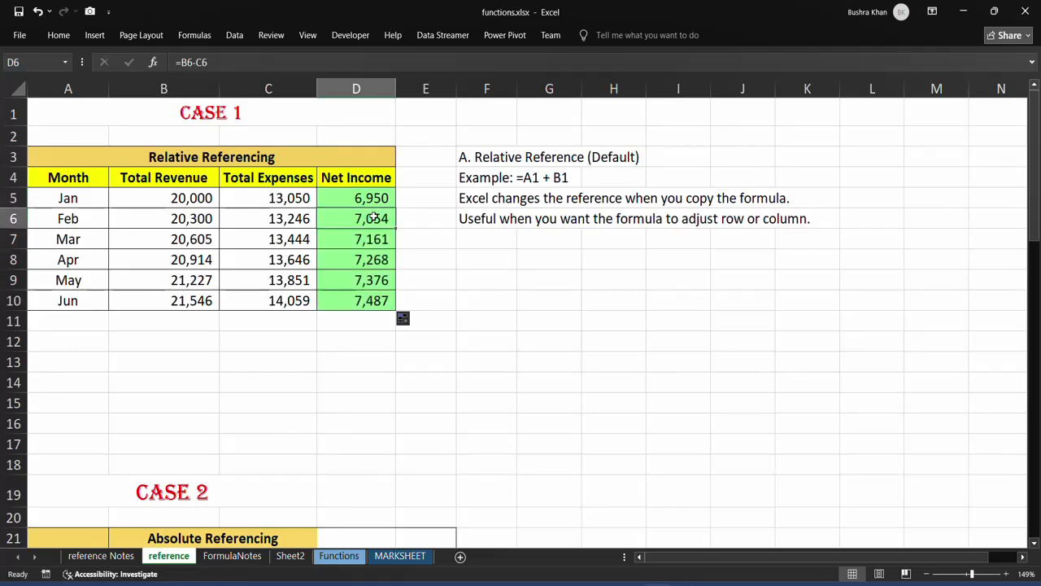
click(367, 238)
click(370, 269)
click(371, 280)
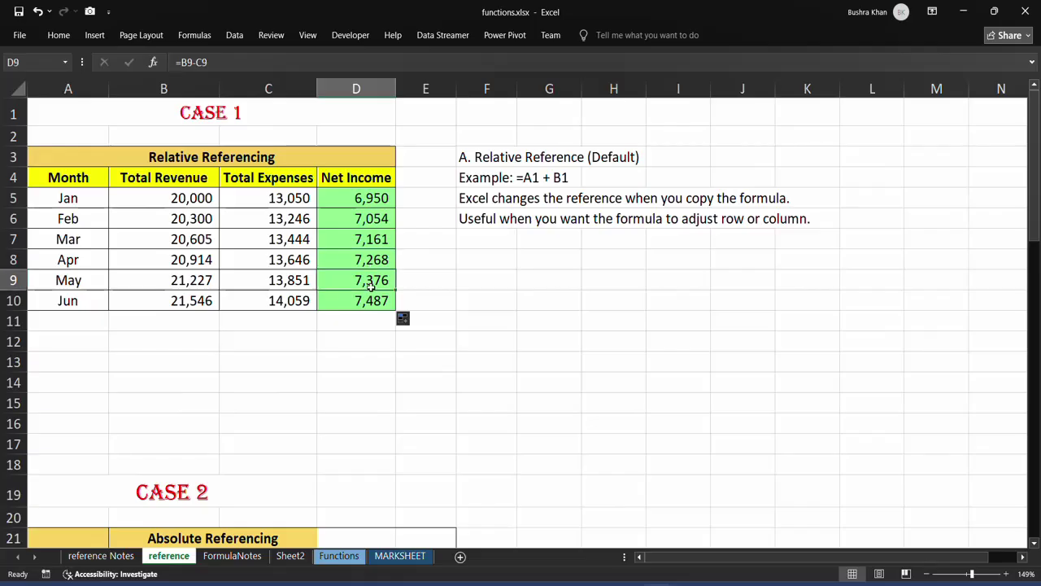
click(365, 235)
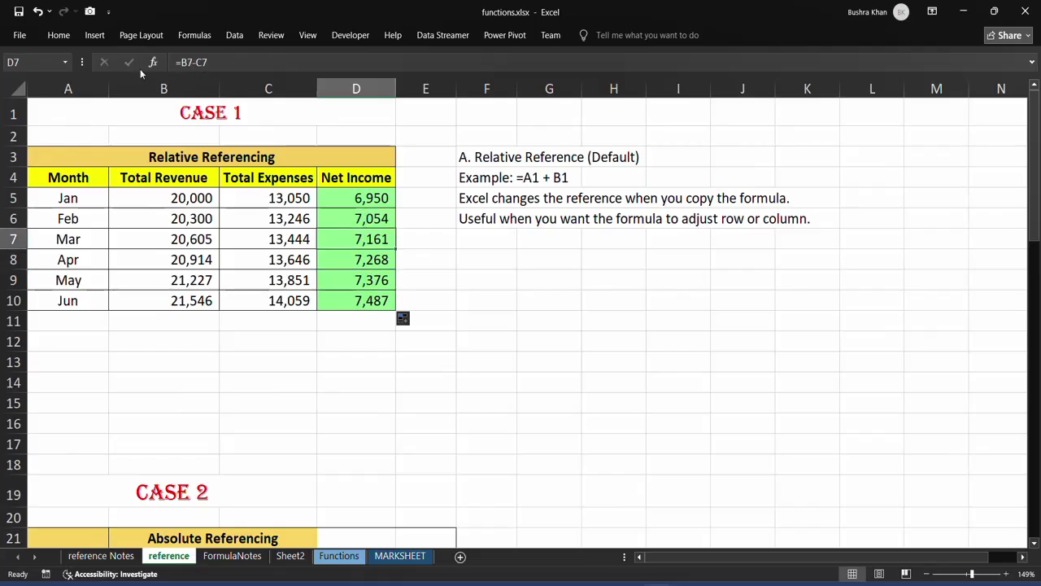
click(200, 63)
key(Return)
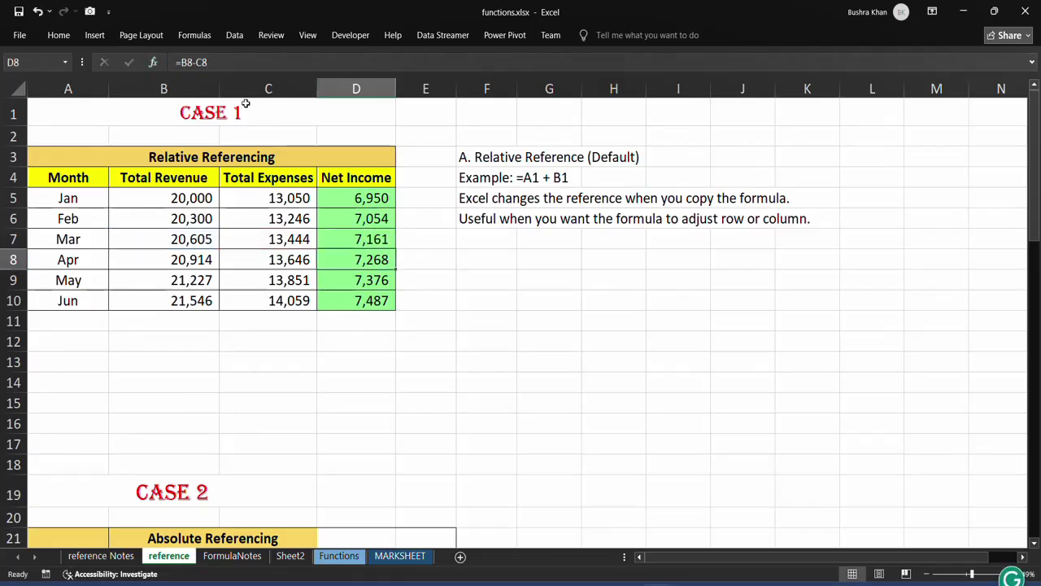
click(246, 69)
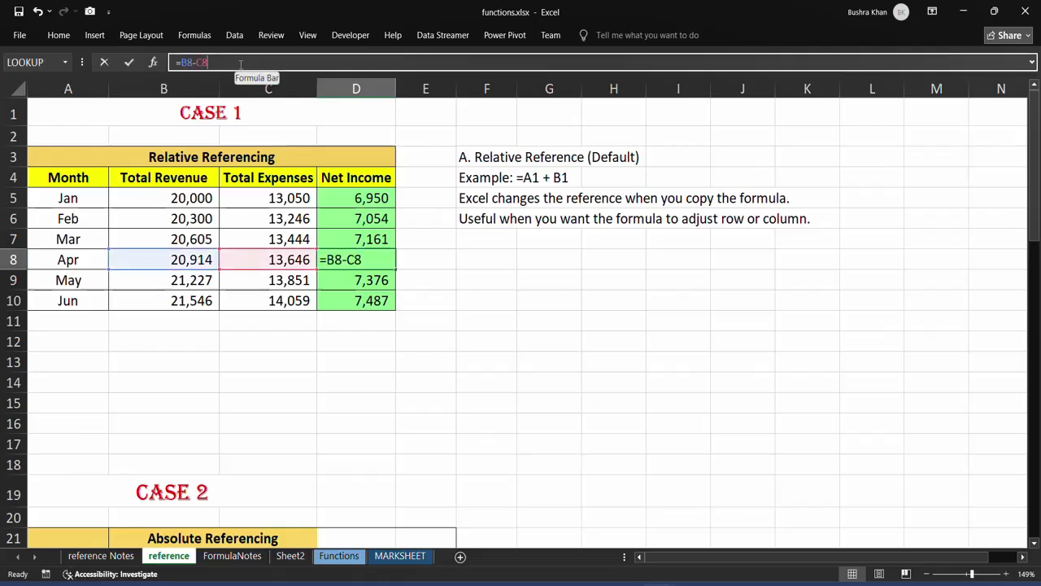
key(Return)
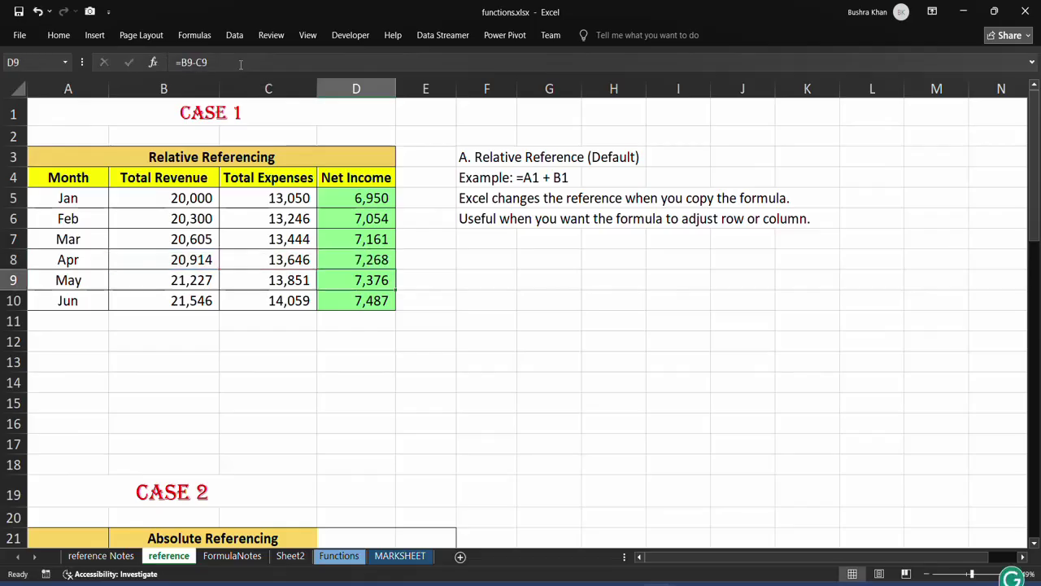
click(367, 205)
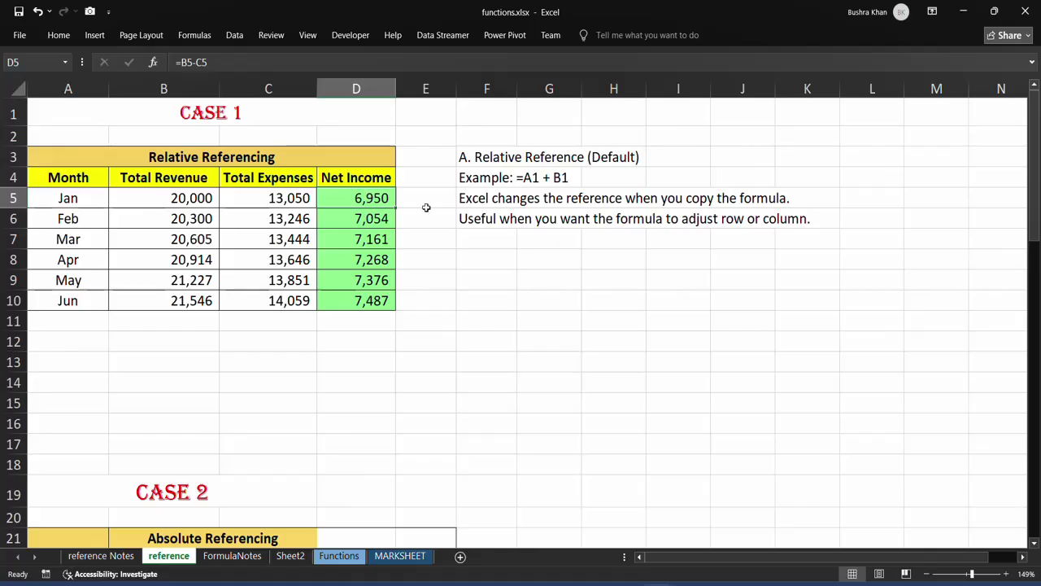
click(453, 222)
key(ctrl+grave)
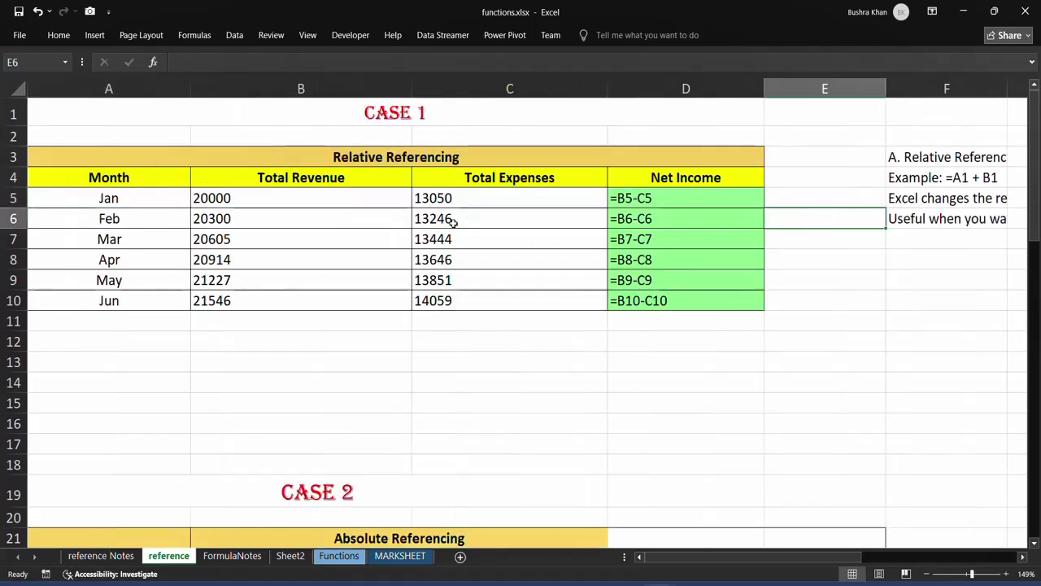
Step: Bring the On-Screen Keyboard over the sheet with the browser minimized, and use it to switch the formula display off
click(720, 584)
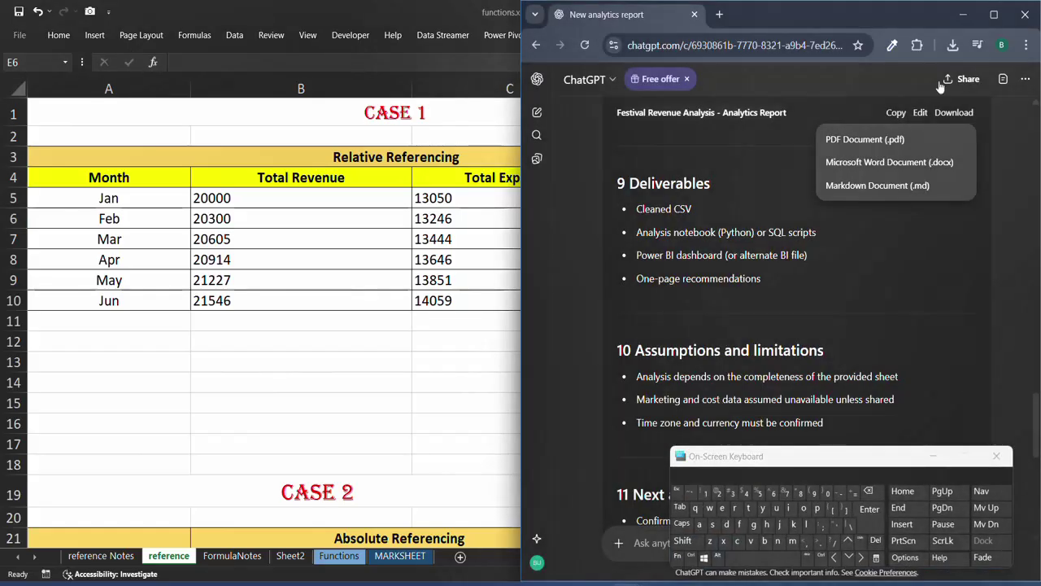
click(963, 15)
click(786, 456)
drag(786, 456, 774, 338)
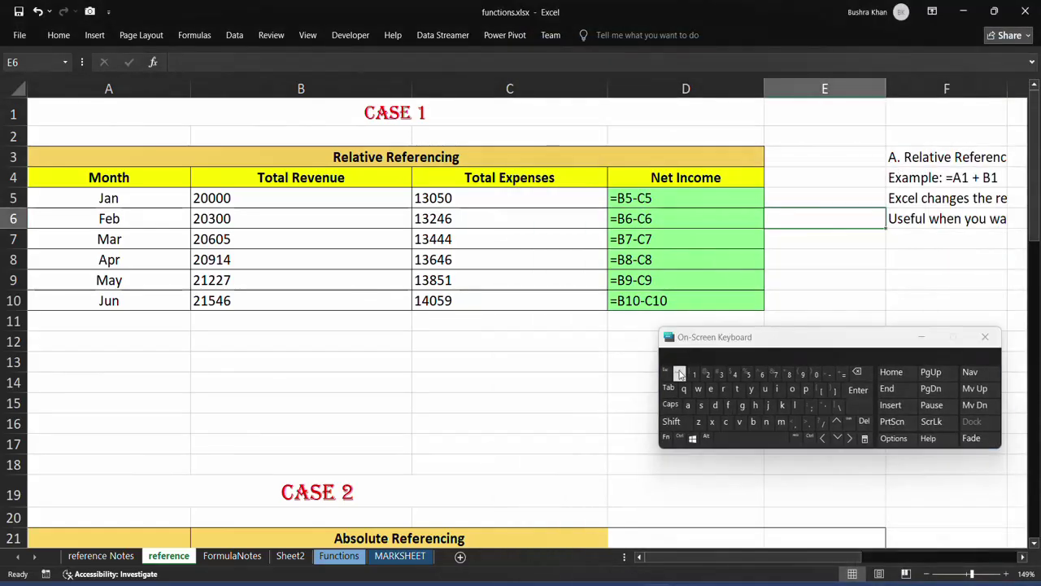
click(679, 438)
click(679, 371)
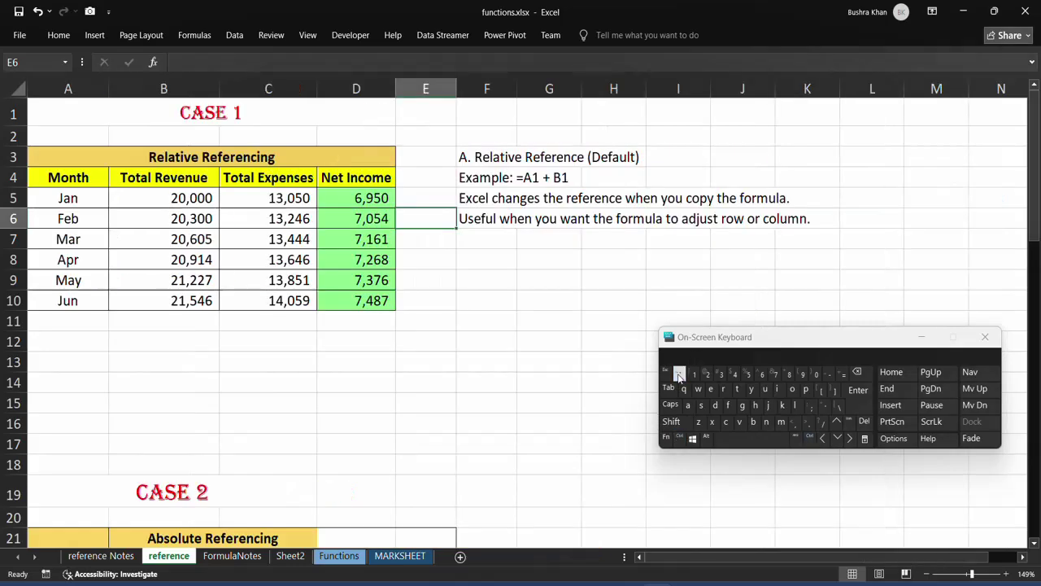
Step: Show the sheet's formulas again and examine which revenue and expense cells the formulas in D5 to D8 refer to
click(478, 320)
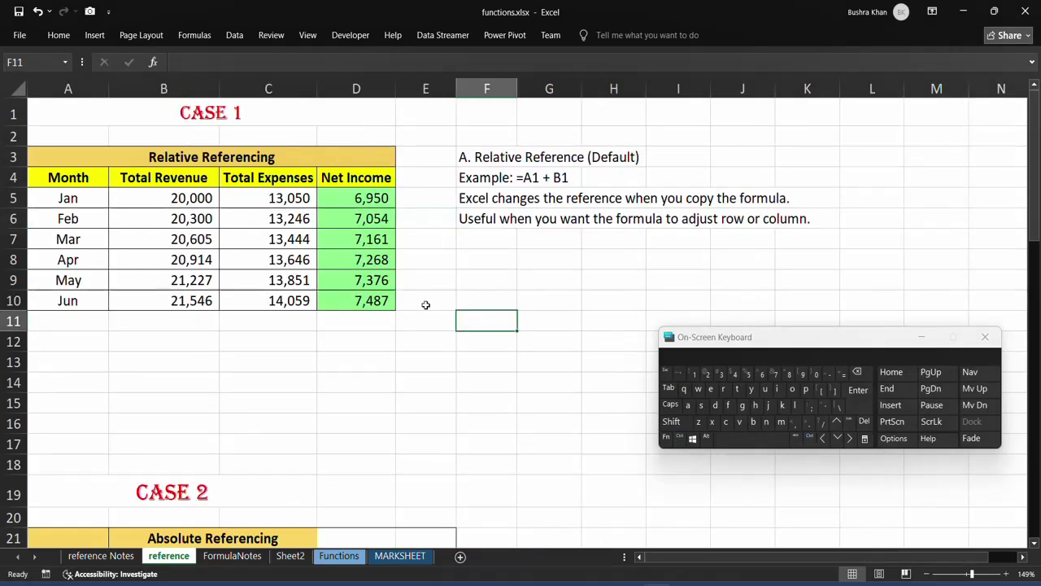
key(ctrl+grave)
double_click(648, 197)
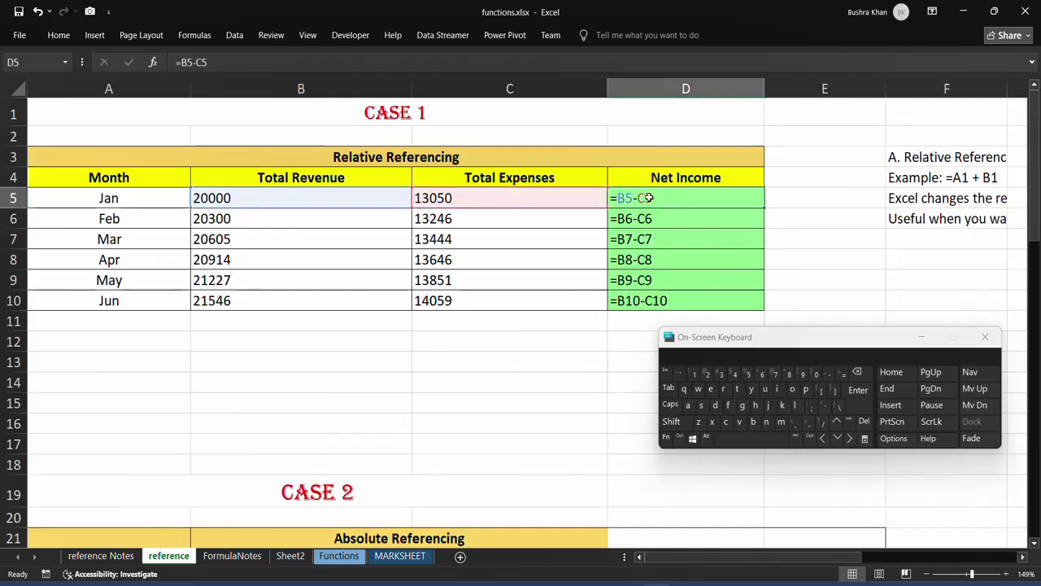
double_click(646, 218)
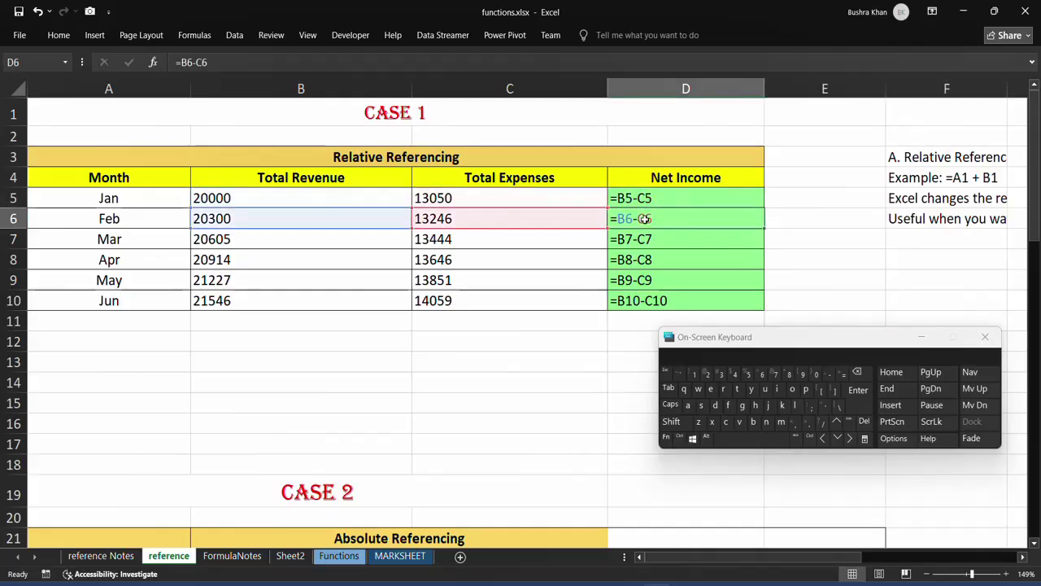
double_click(636, 257)
double_click(639, 198)
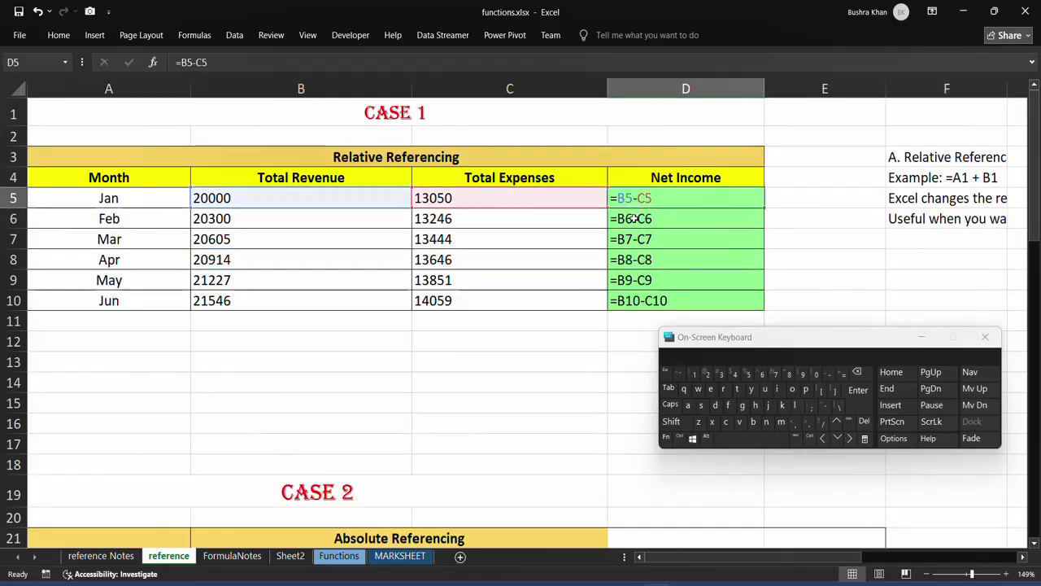
double_click(632, 218)
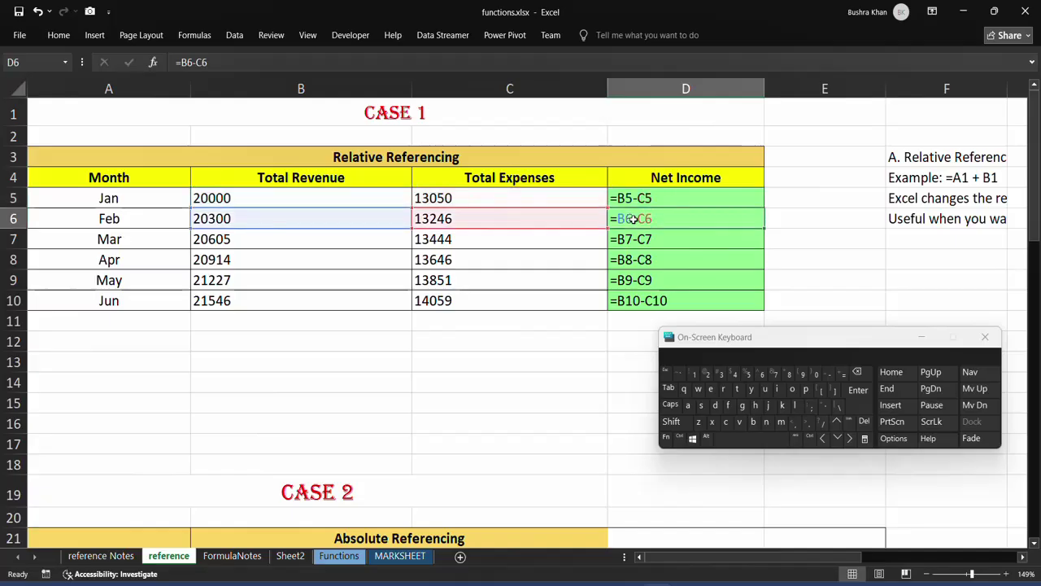
double_click(630, 239)
double_click(610, 254)
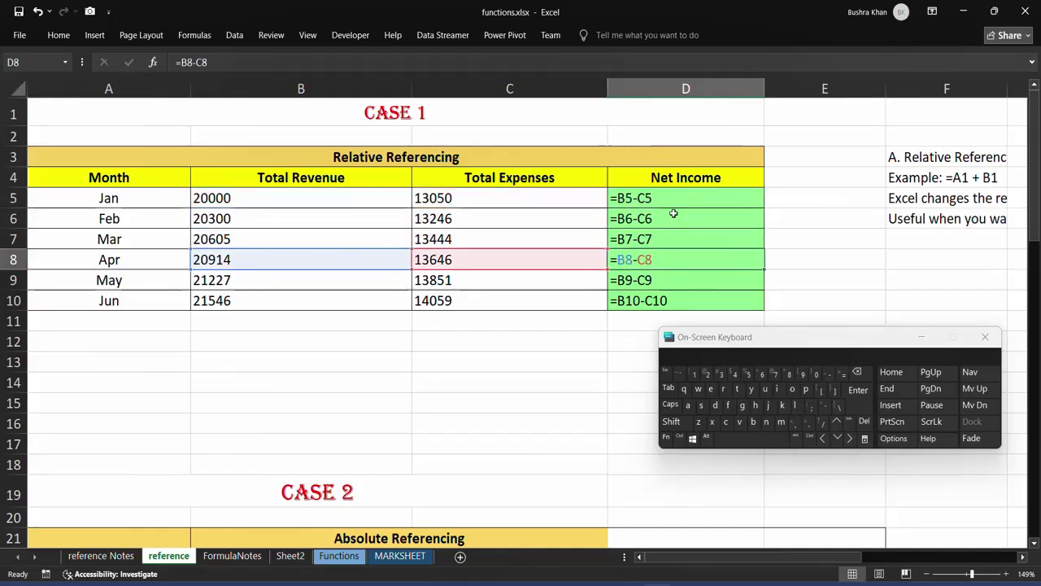
Step: Return the sheet to displaying values, and bring up the Case 2 Absolute Referencing table with the On-Screen Keyboard moved clear of it
scroll(675, 254, down, 1)
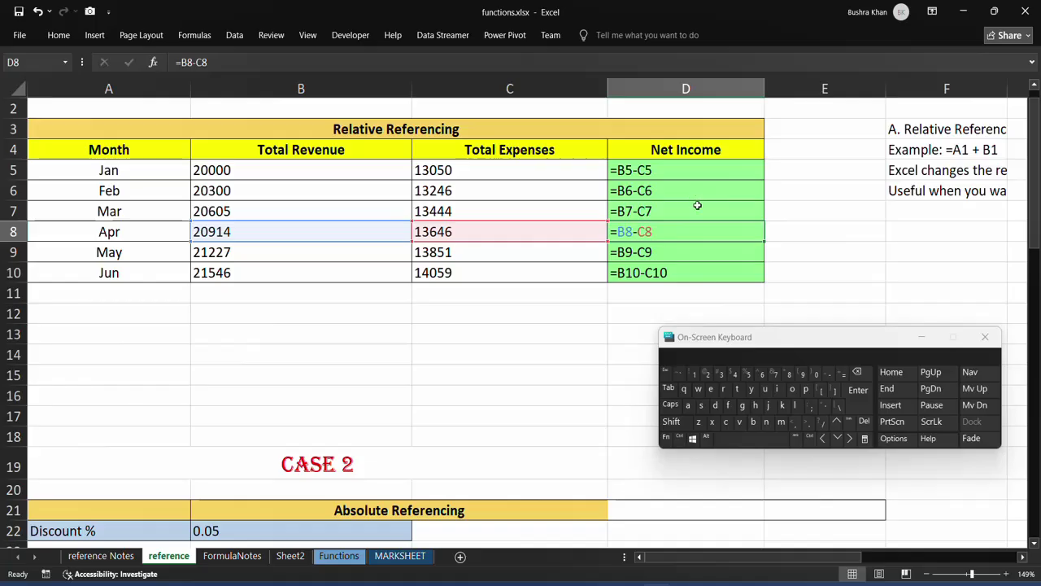
click(657, 296)
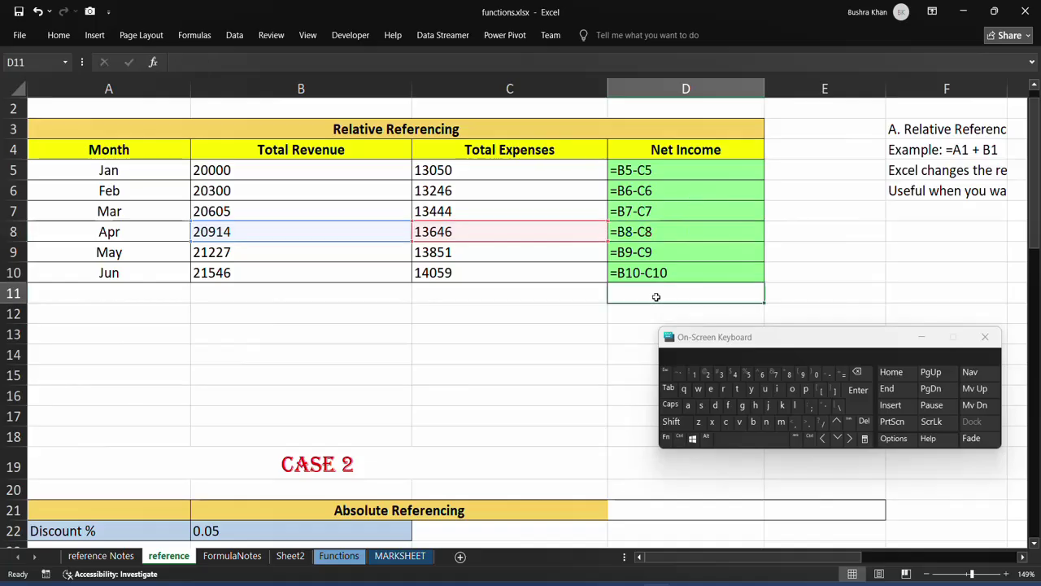
click(761, 187)
key(ctrl+grave)
scroll(398, 238, down, 6)
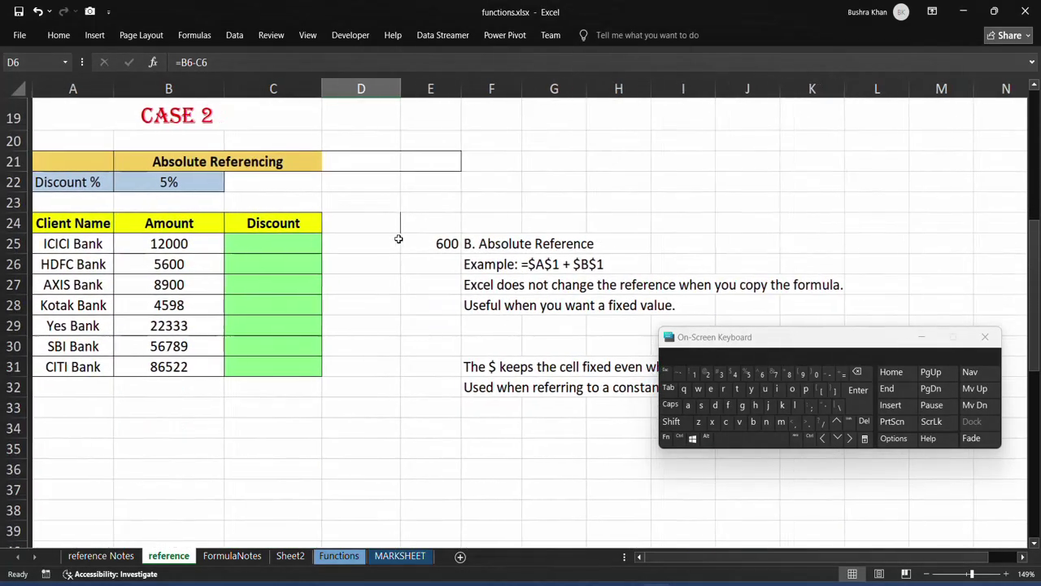
drag(794, 349, 947, 456)
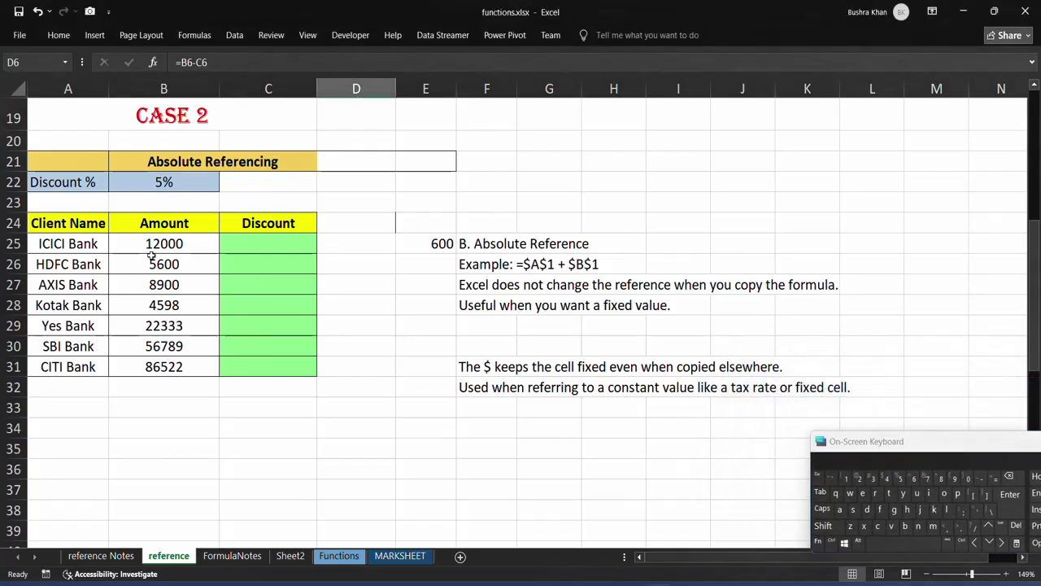
Step: Start the discount formula =B25*B22 in C25, multiplying the first client's amount by the discount percentage
drag(165, 242, 164, 366)
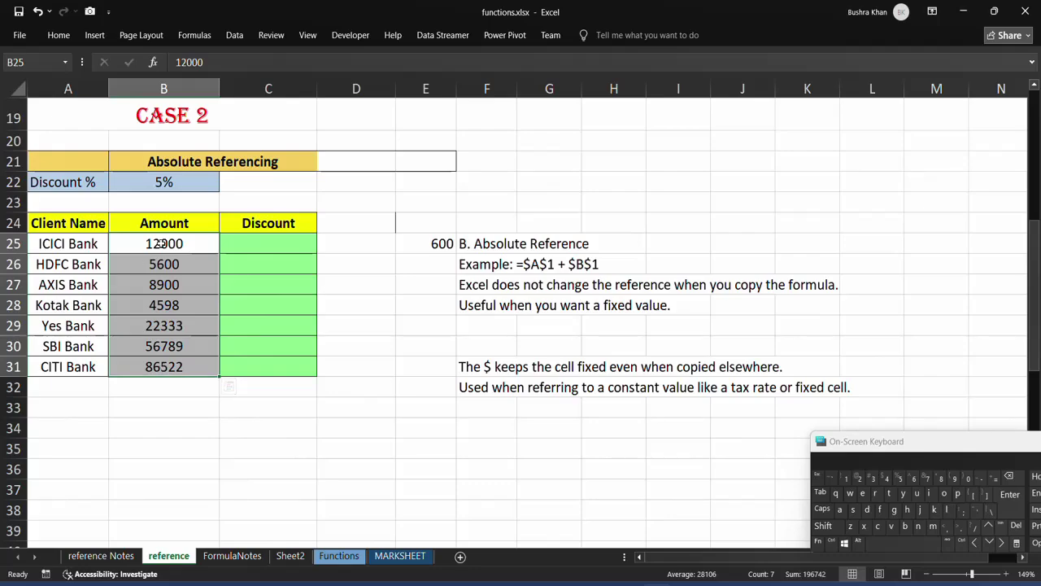
click(261, 246)
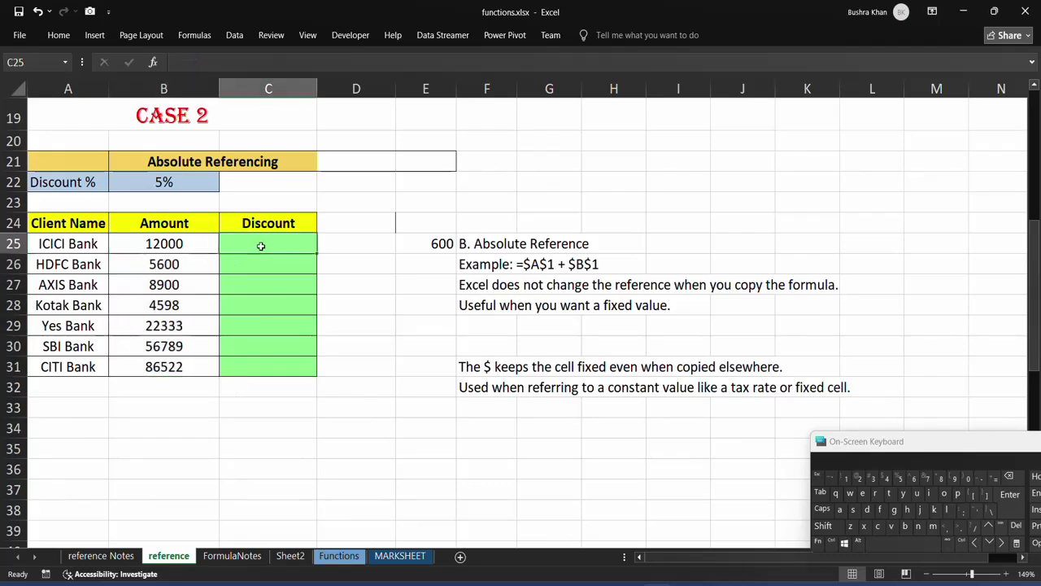
text(=)
click(147, 242)
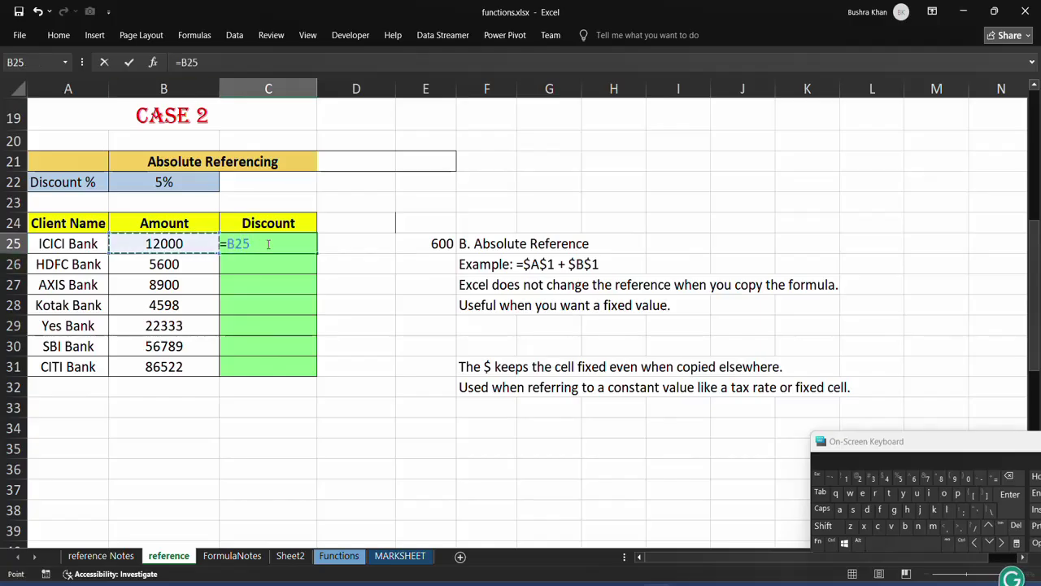
text(*)
click(154, 179)
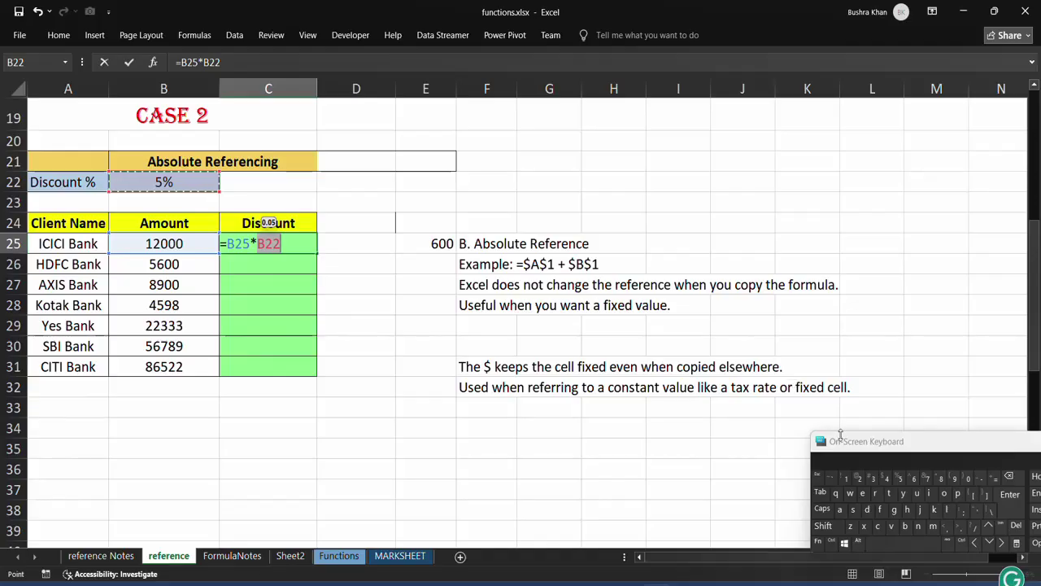
Step: Bring the On-Screen Keyboard fully into view, make the B22 reference absolute as $B$22, and enter the formula in C25
drag(840, 434, 780, 356)
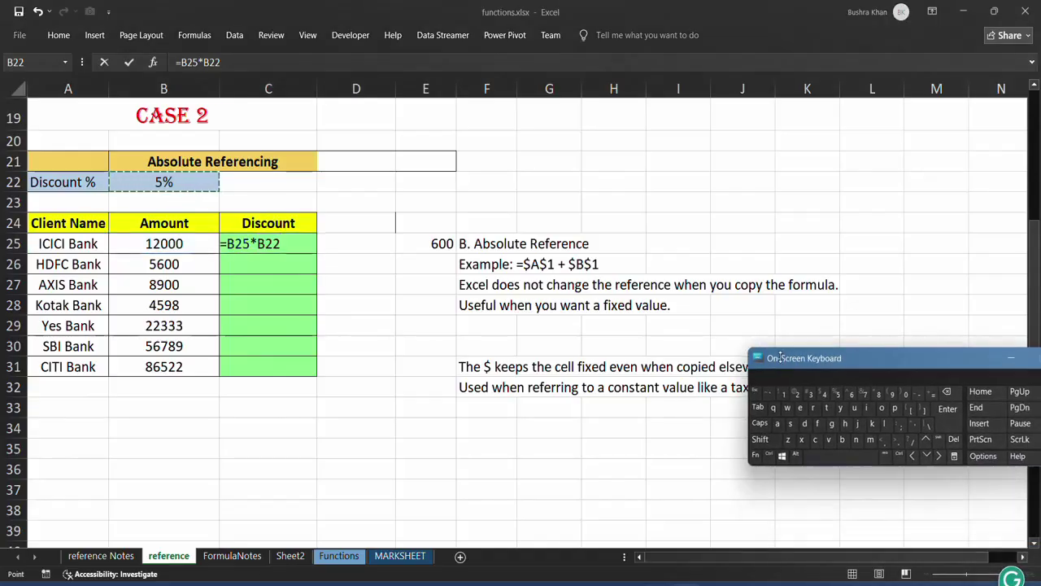
click(756, 455)
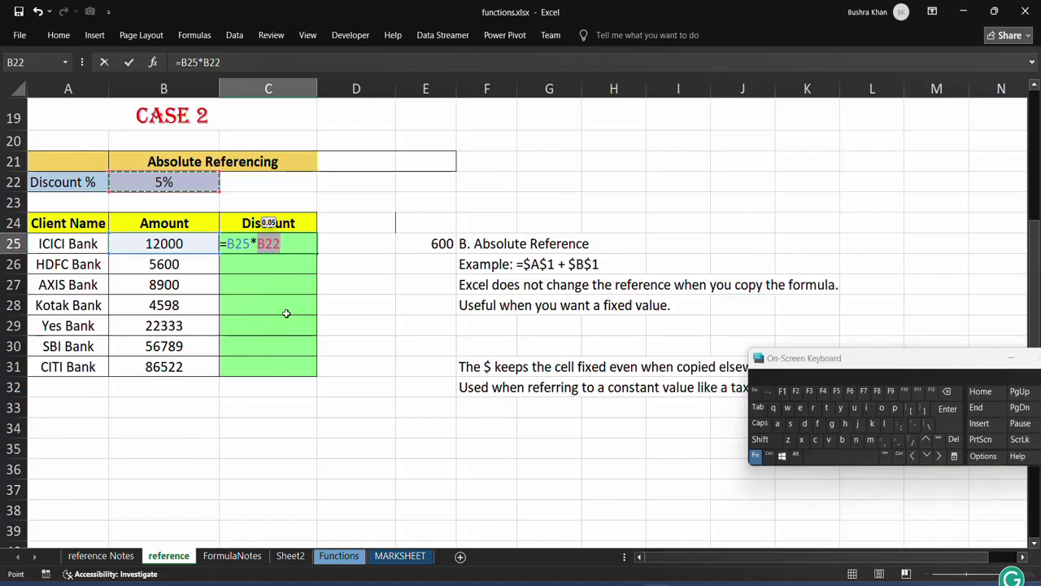
click(823, 392)
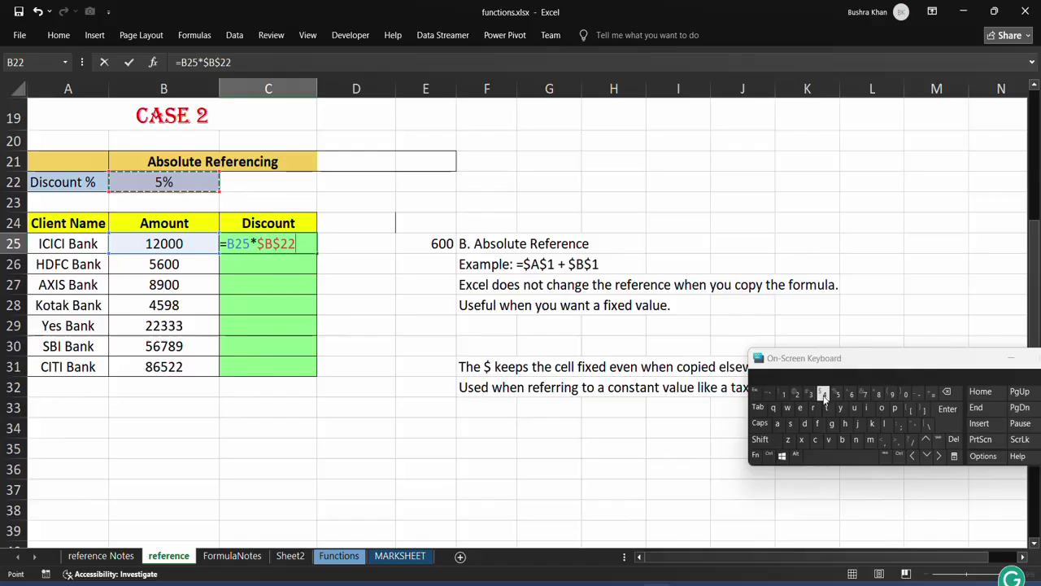
click(301, 244)
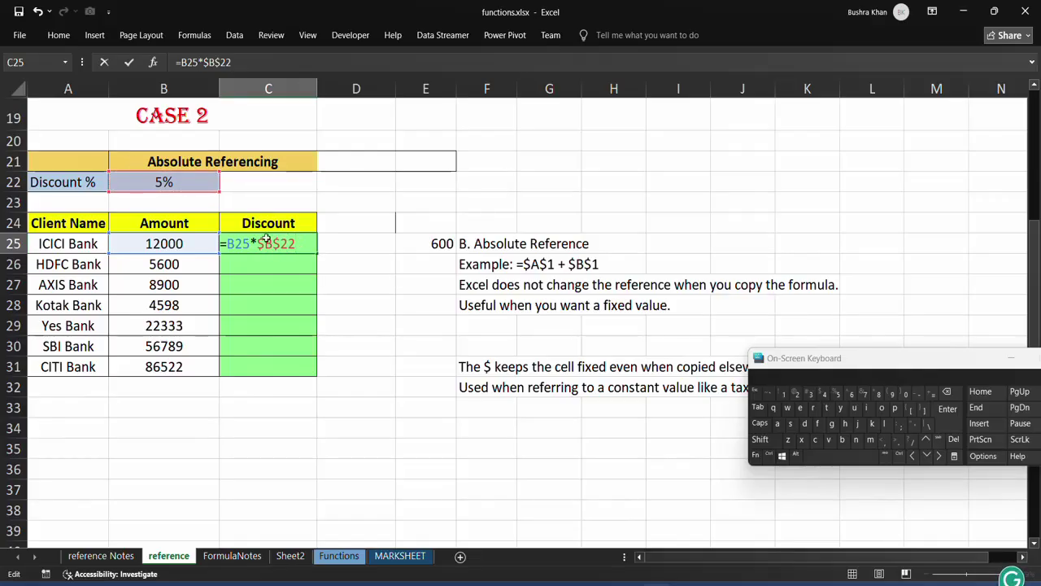
key(Return)
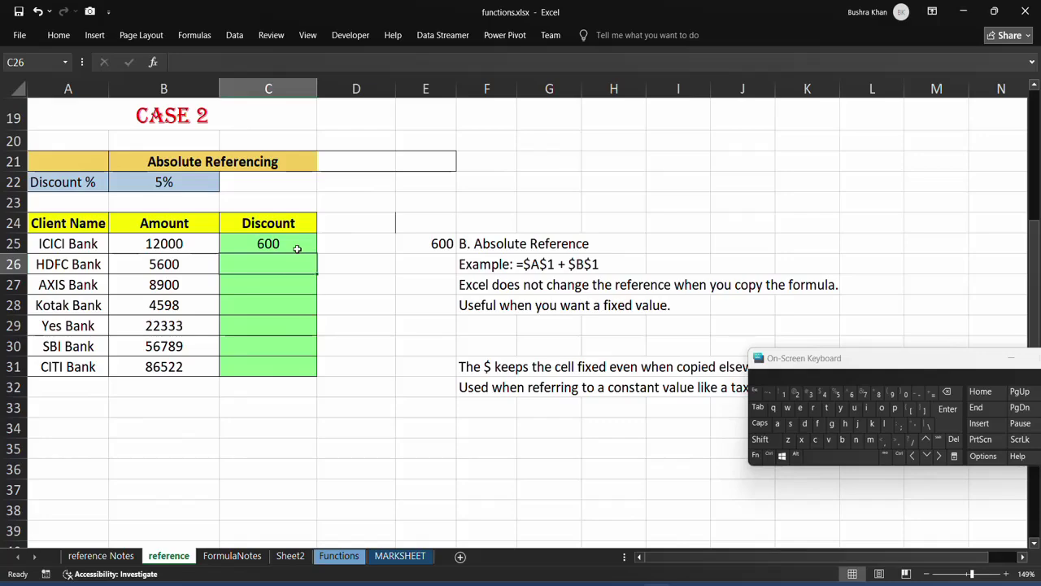
Step: Fill the discount formula from C25 down to C31 and check the copied formulas in C26 to C28
click(297, 248)
mouse_move(316, 253)
mouse_down()
mouse_move(302, 371)
mouse_move(311, 252)
mouse_up()
double_click(318, 254)
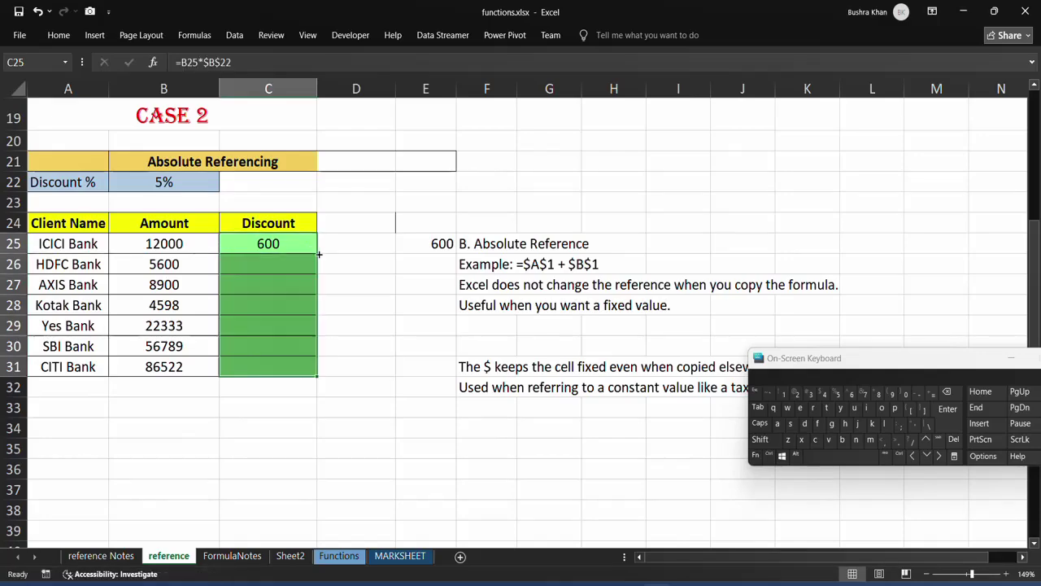
click(272, 263)
click(275, 284)
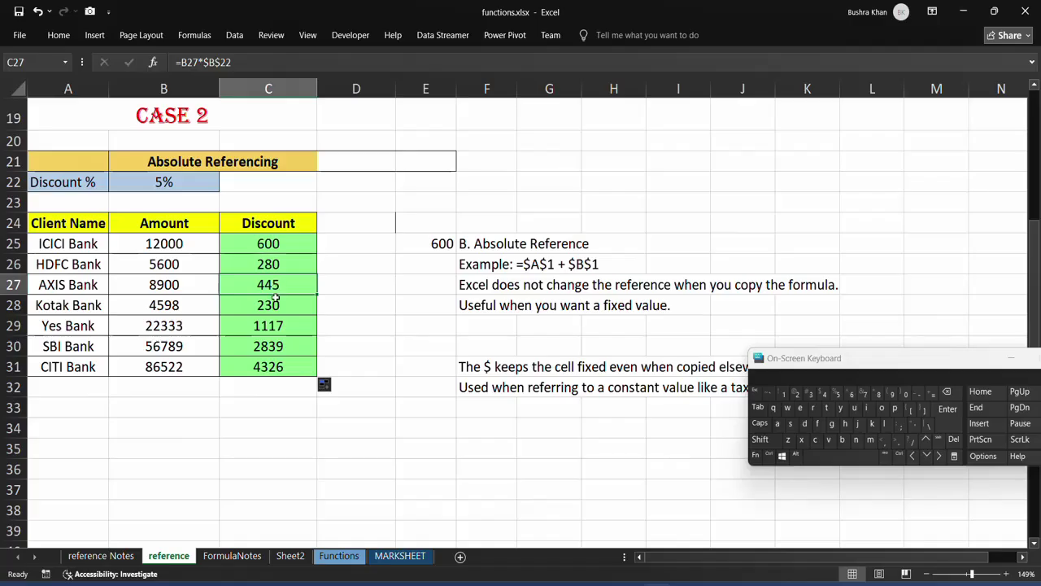
click(275, 305)
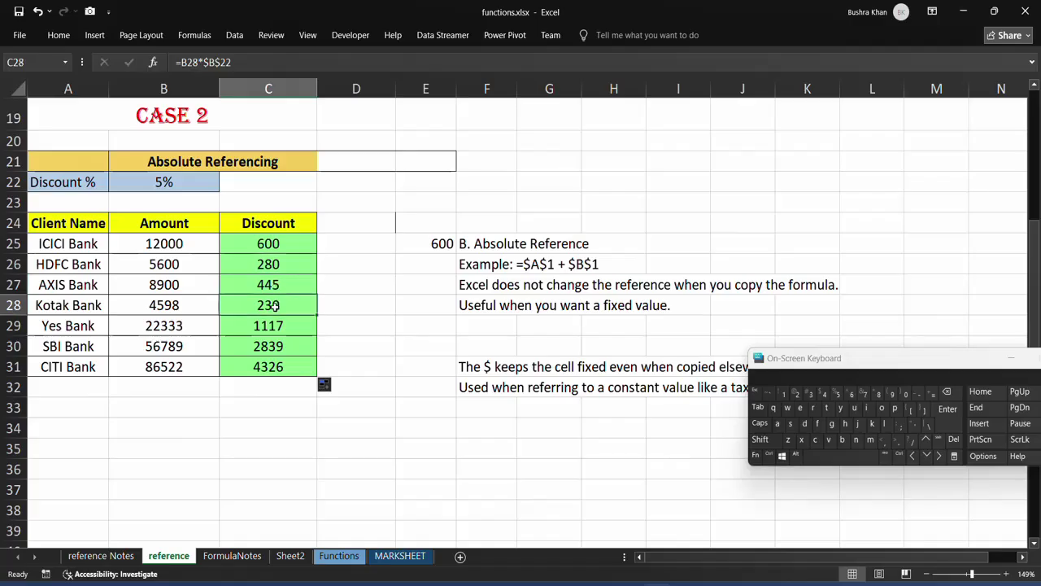
Step: Display the sheet's formulas to examine which cells the Discount column formulas refer to, and return the sheet to values
click(769, 455)
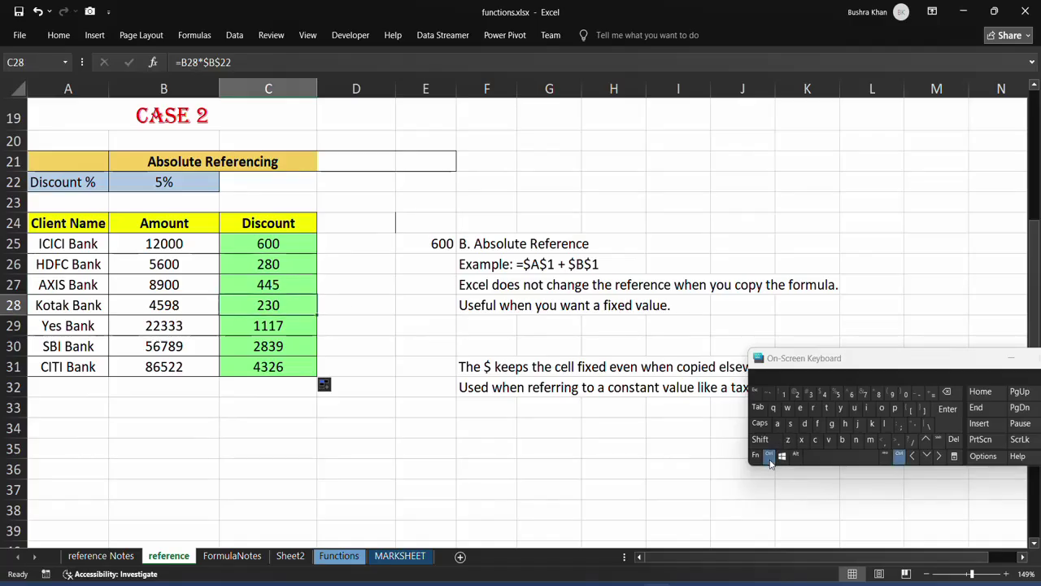
click(768, 396)
click(470, 247)
click(470, 263)
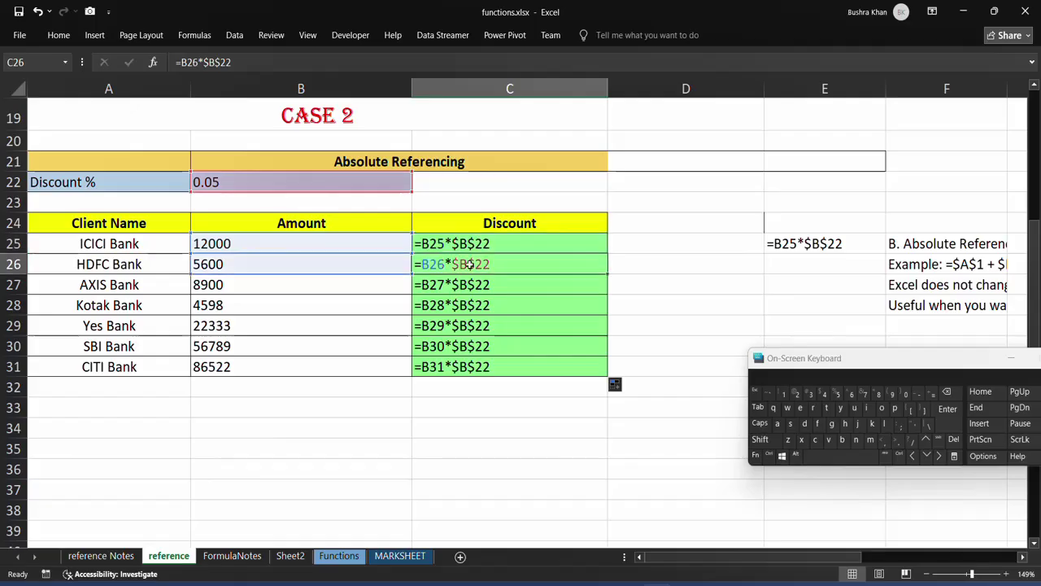
click(470, 284)
click(467, 323)
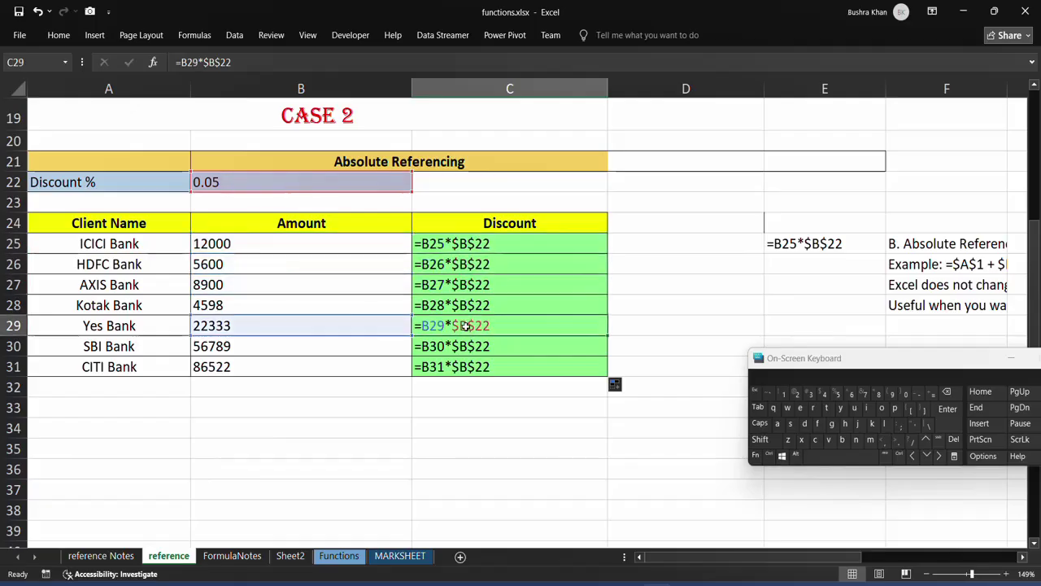
click(218, 305)
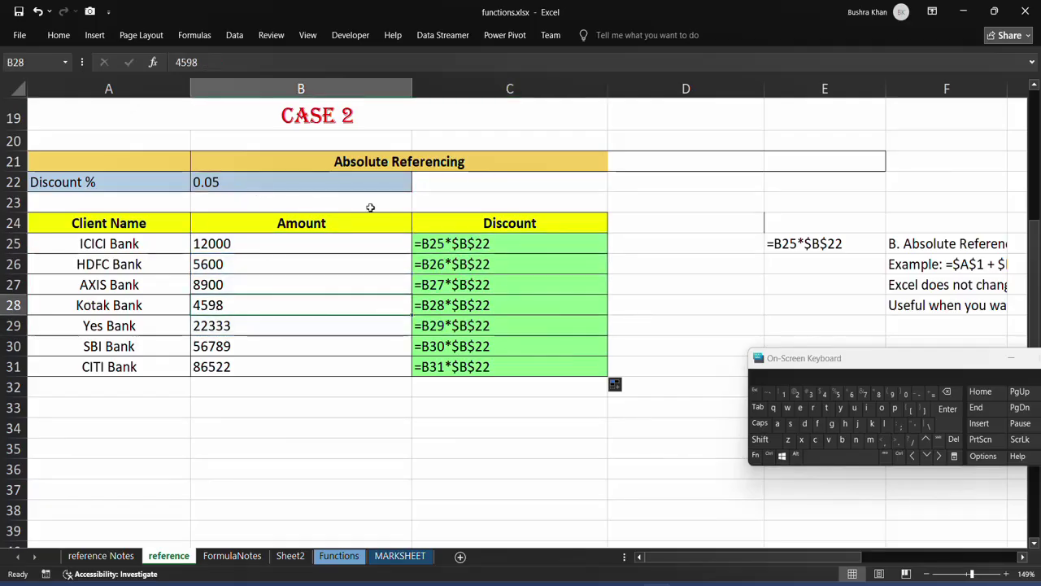
click(506, 287)
click(500, 266)
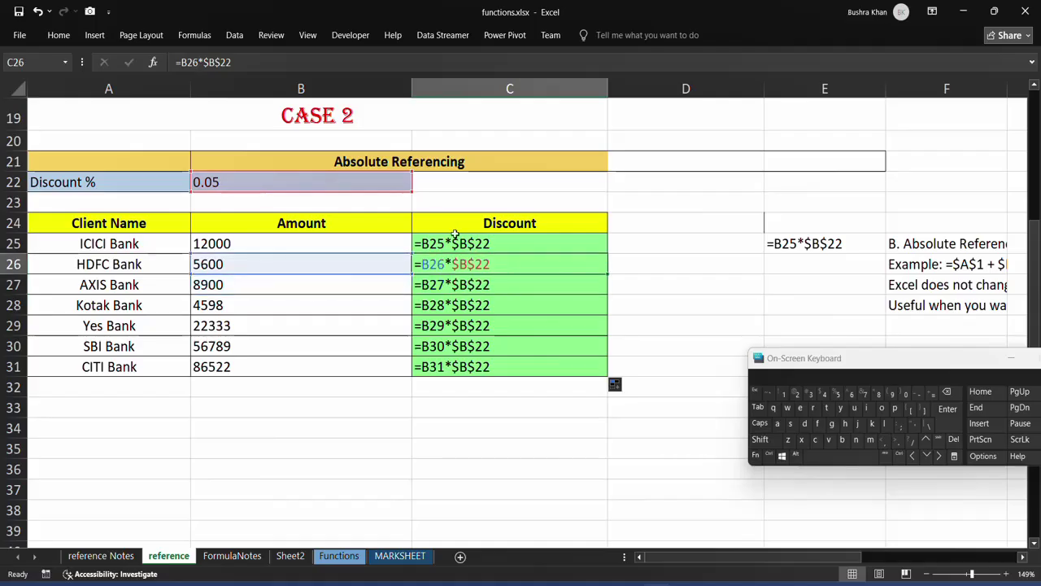
click(497, 243)
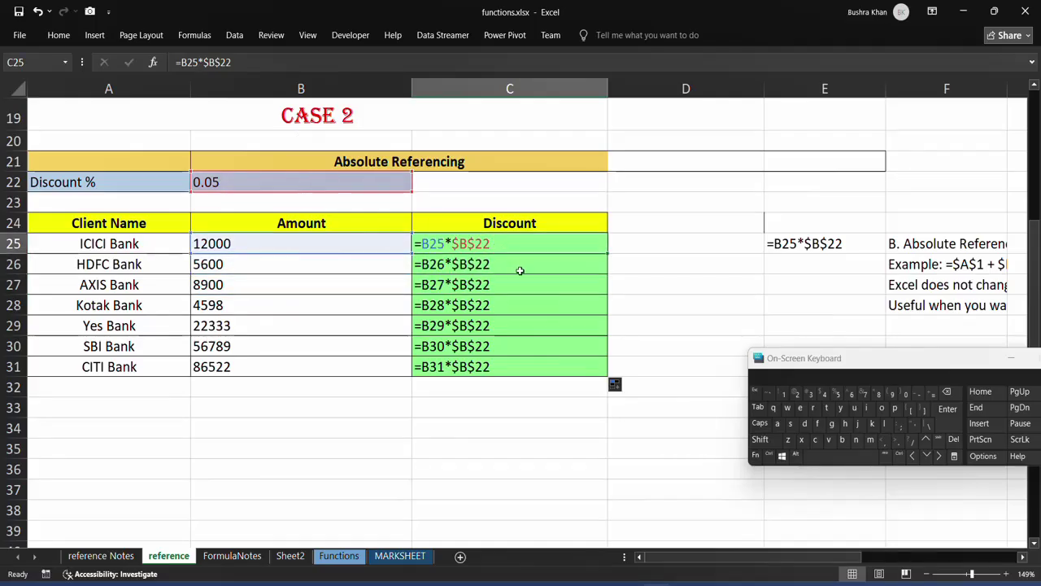
key(ctrl+grave)
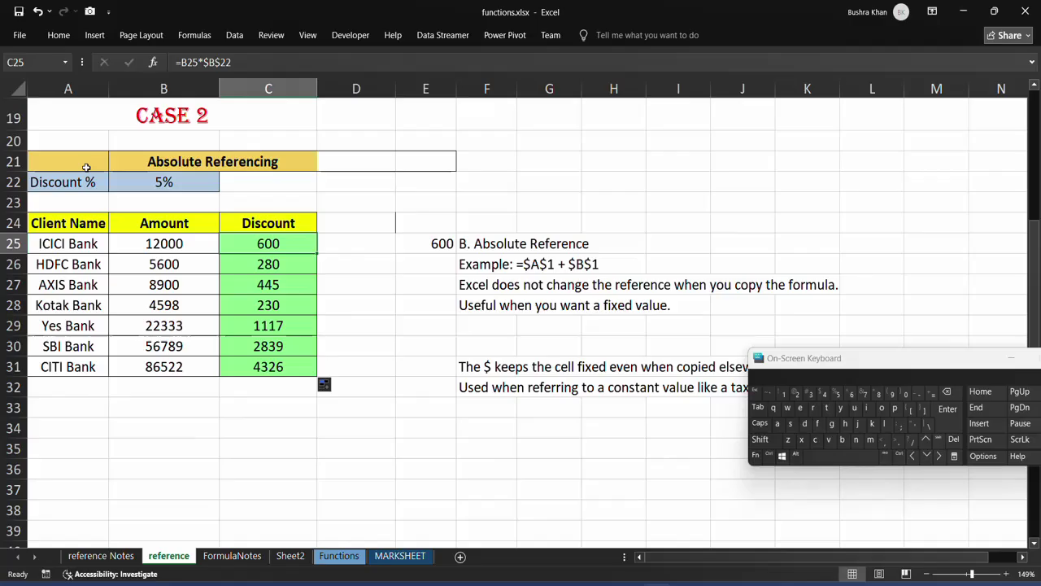
Step: Change the discount percentage in B22 to 10%
double_click(145, 180)
key(Delete)
text(10)
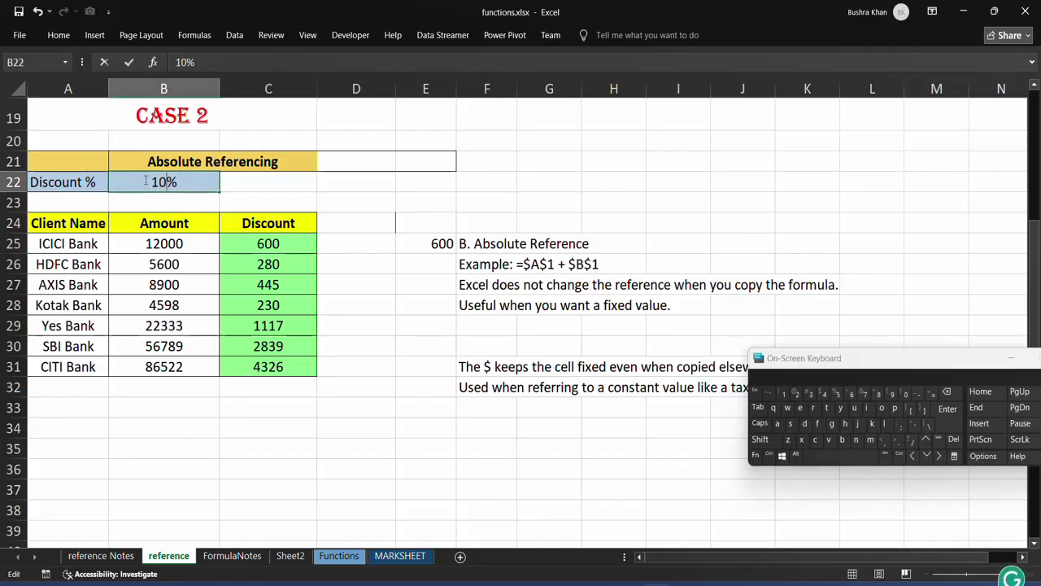
key(Return)
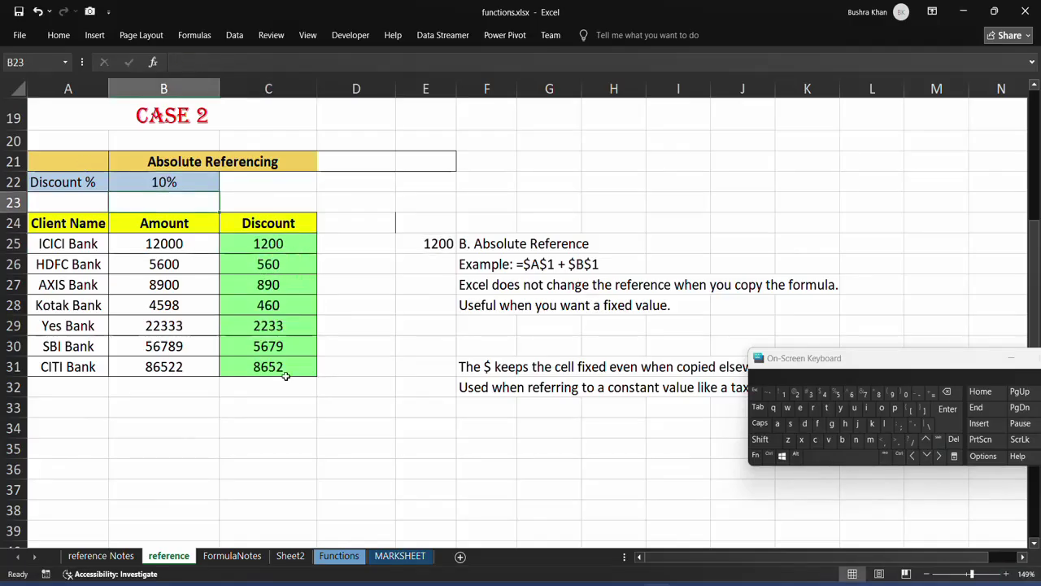
Step: Clear the stray discount formula in E25 and bring up the Case 3 Mixed references table
click(422, 238)
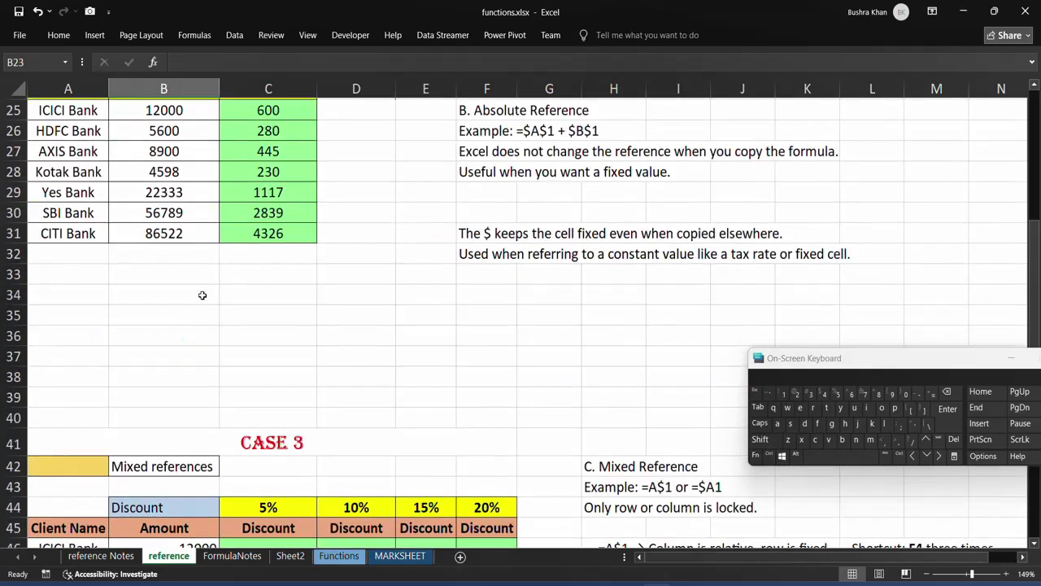
scroll(204, 368, down, 5)
scroll(255, 181, up, 1)
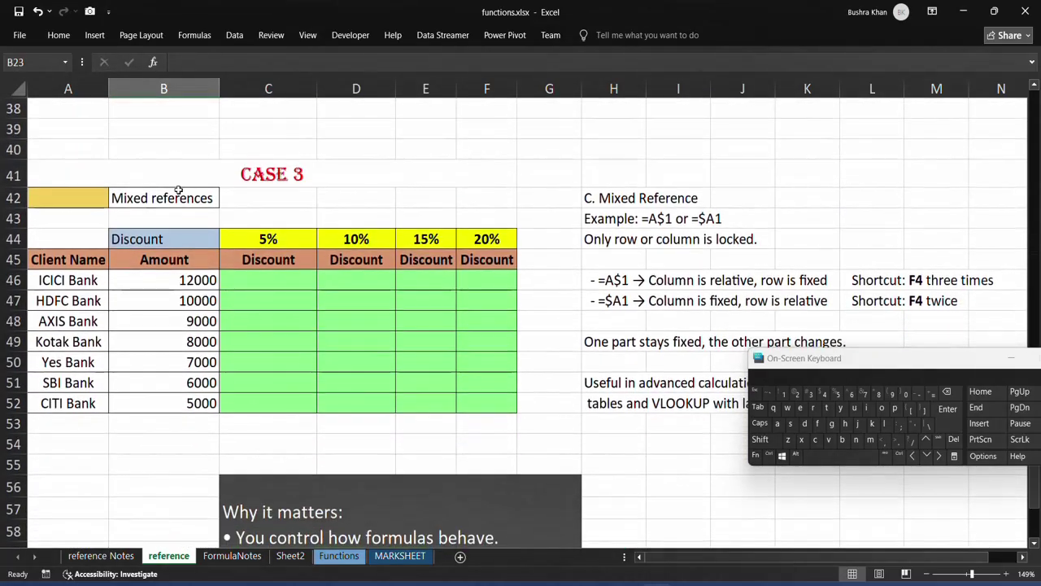
scroll(250, 198, down, 1)
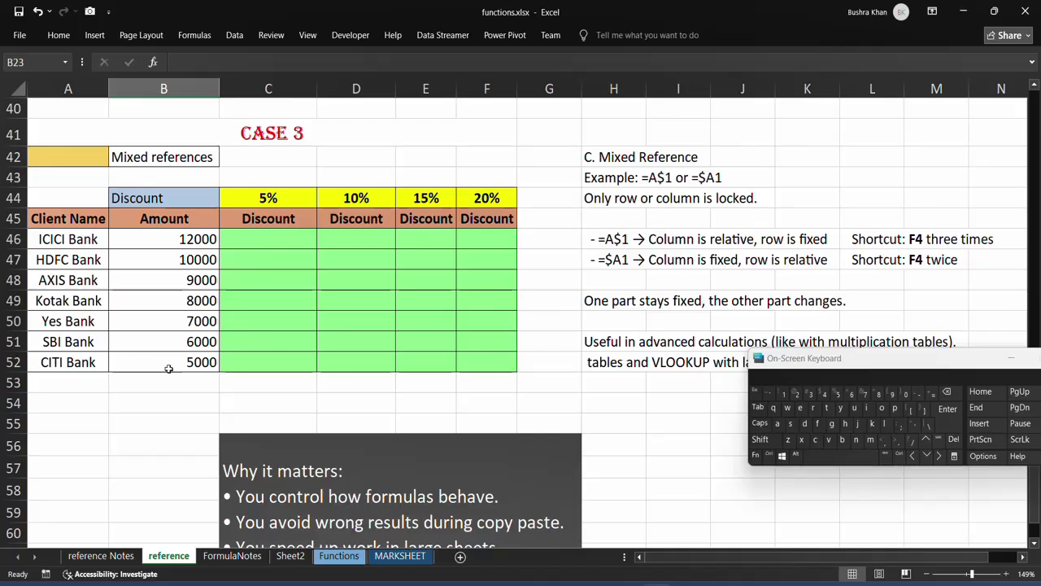
Step: Examine the empty discount cell C46 and the client amounts in B46 to B52 of the Case 3 table
click(283, 241)
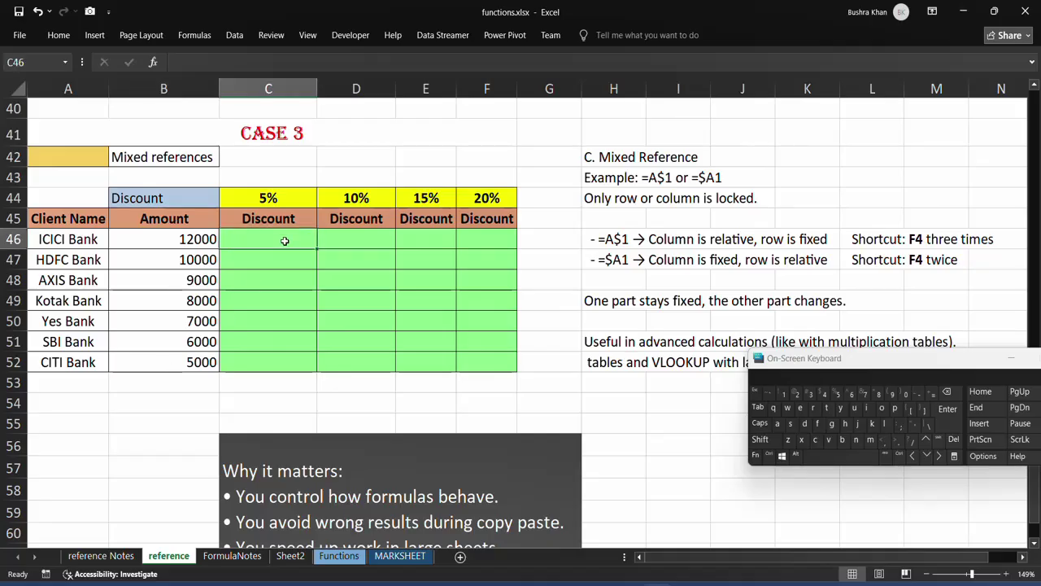
double_click(281, 238)
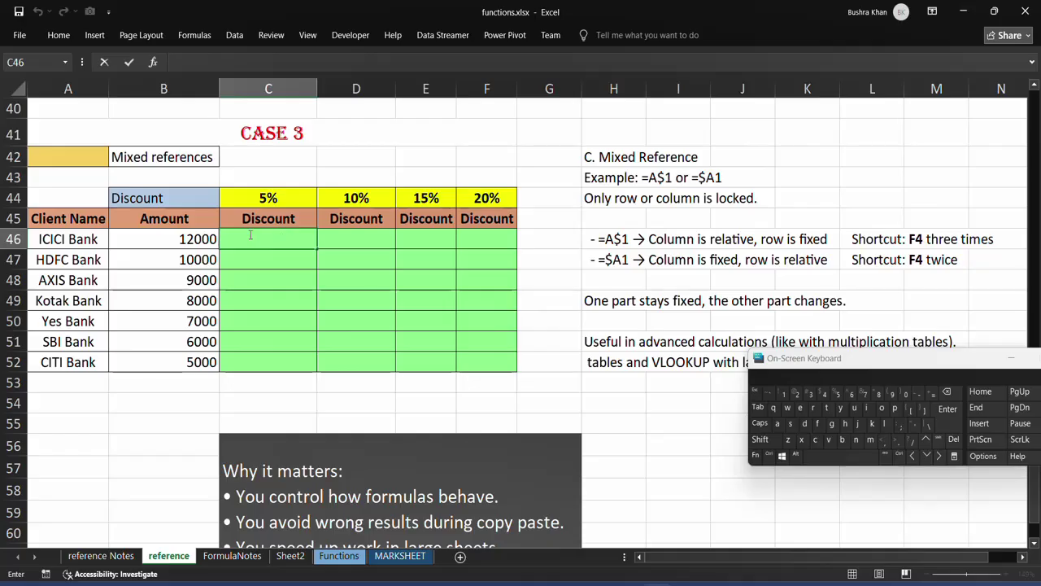
key(F2)
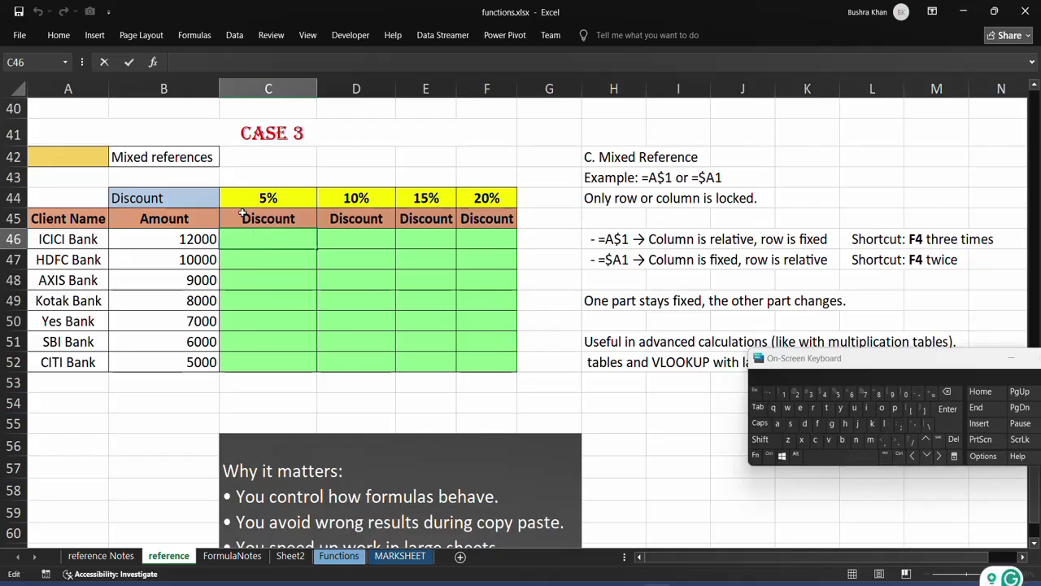
click(187, 244)
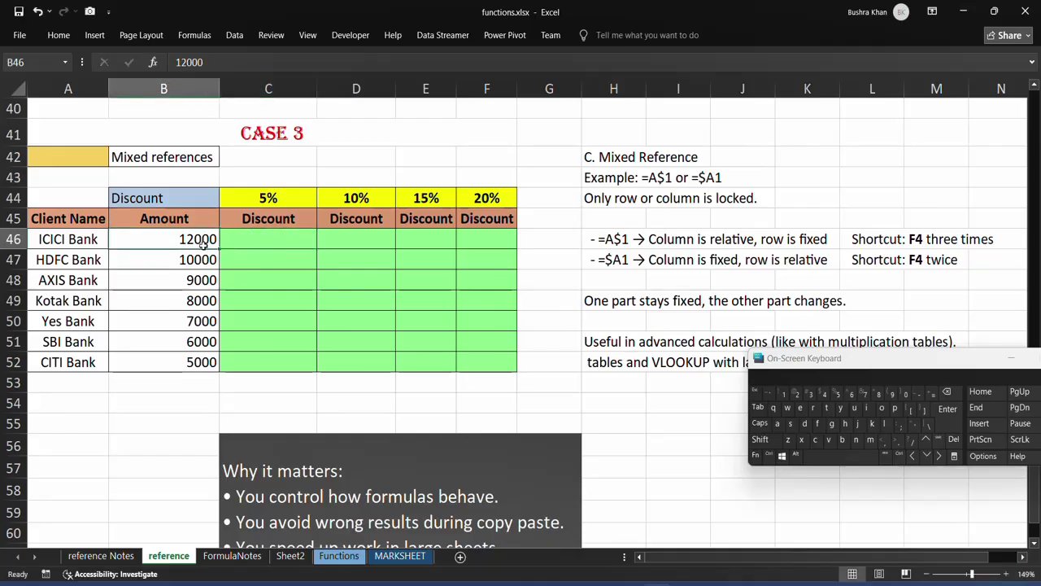
drag(179, 240, 170, 362)
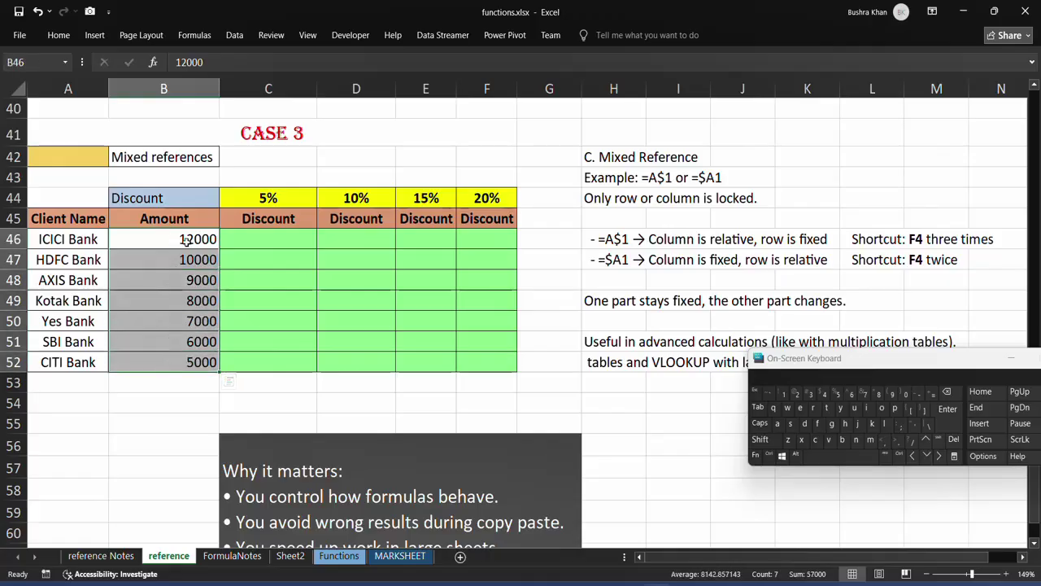
drag(187, 243, 171, 362)
Step: Enter the formula =B46*C44 in C46, multiplying the first client's amount by the 5% discount
click(246, 233)
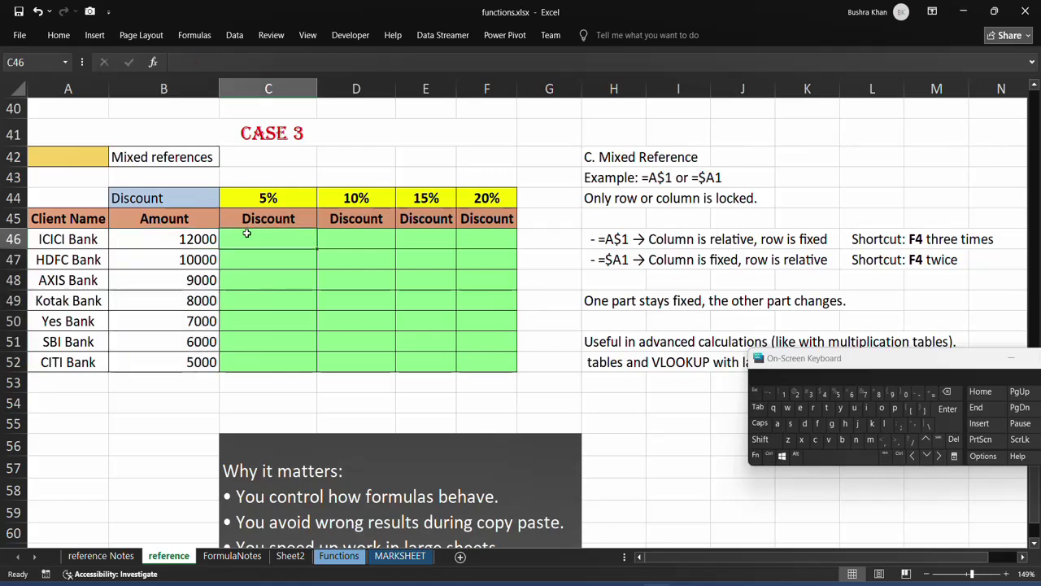
text(=)
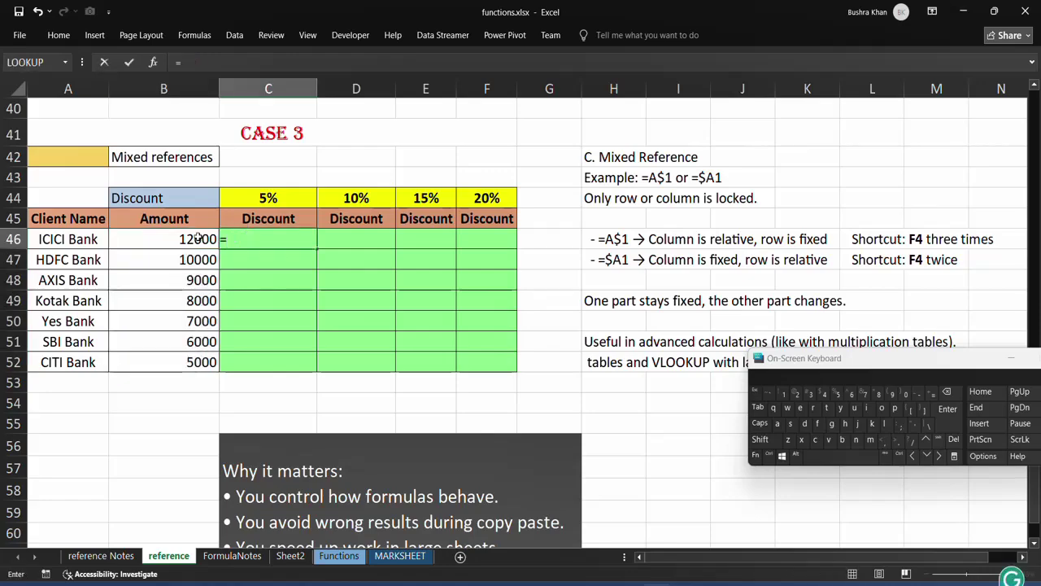
click(198, 237)
text(*)
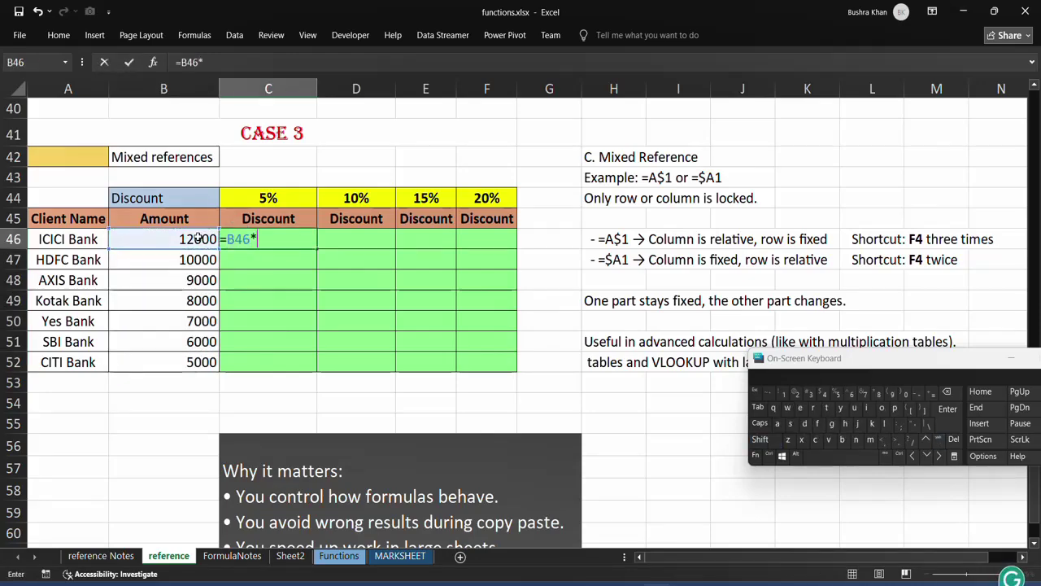
click(279, 201)
key(Return)
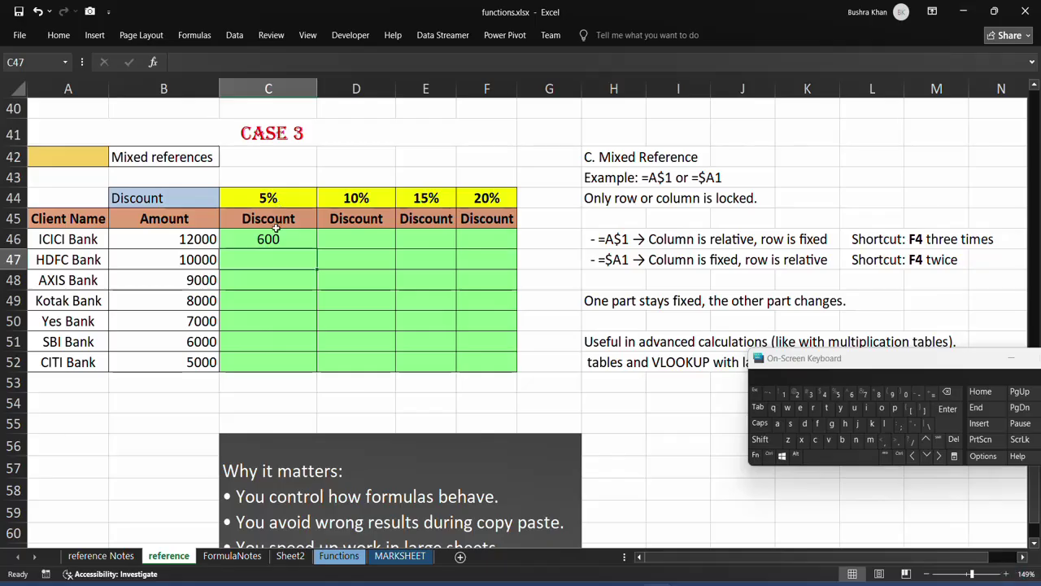
Step: Make the discount reference absolute in C46 as =B46*$C$44 and fill the formula down to C52
double_click(275, 236)
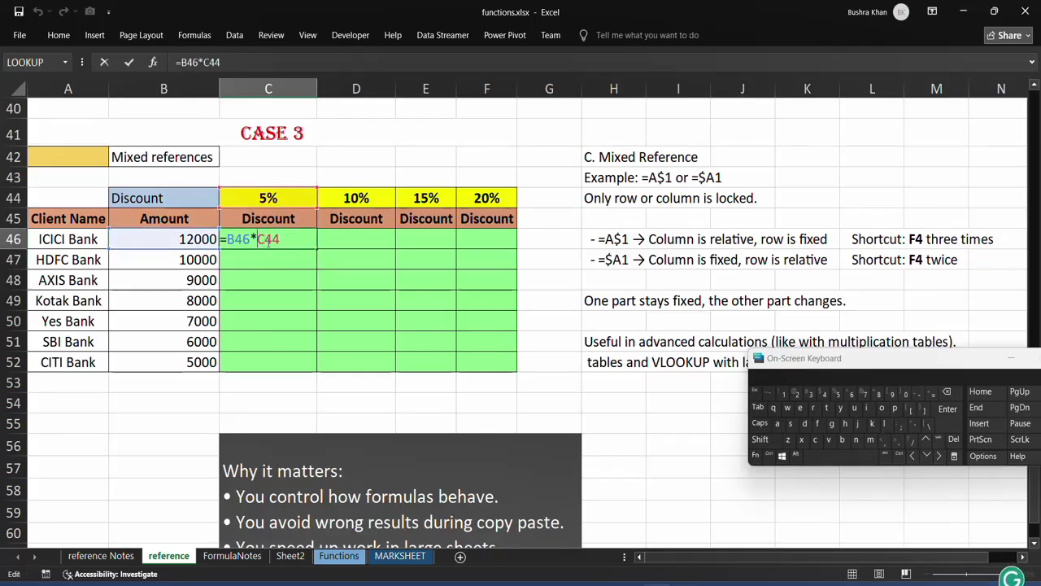
key(F4)
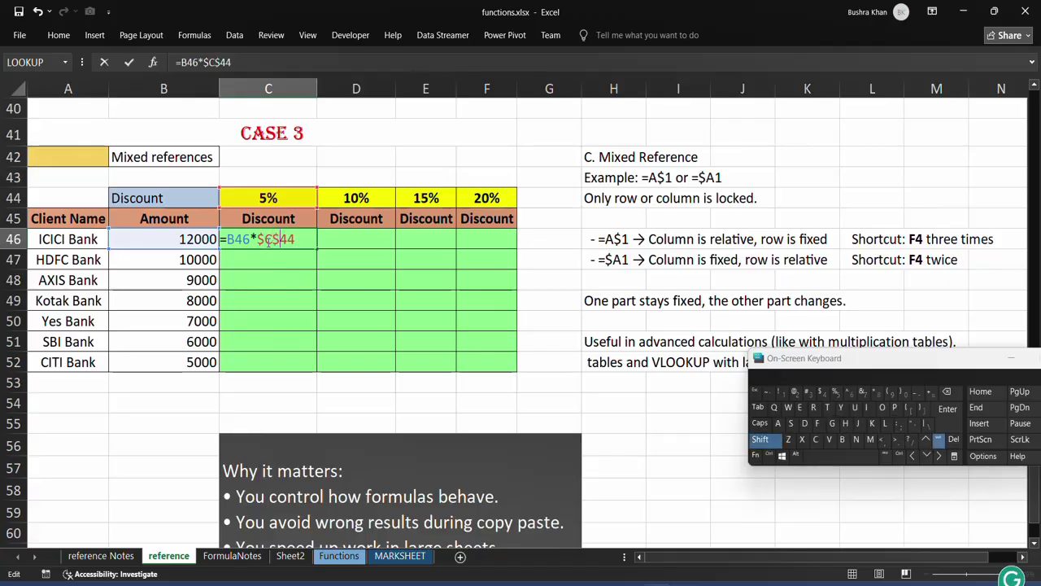
key(Return)
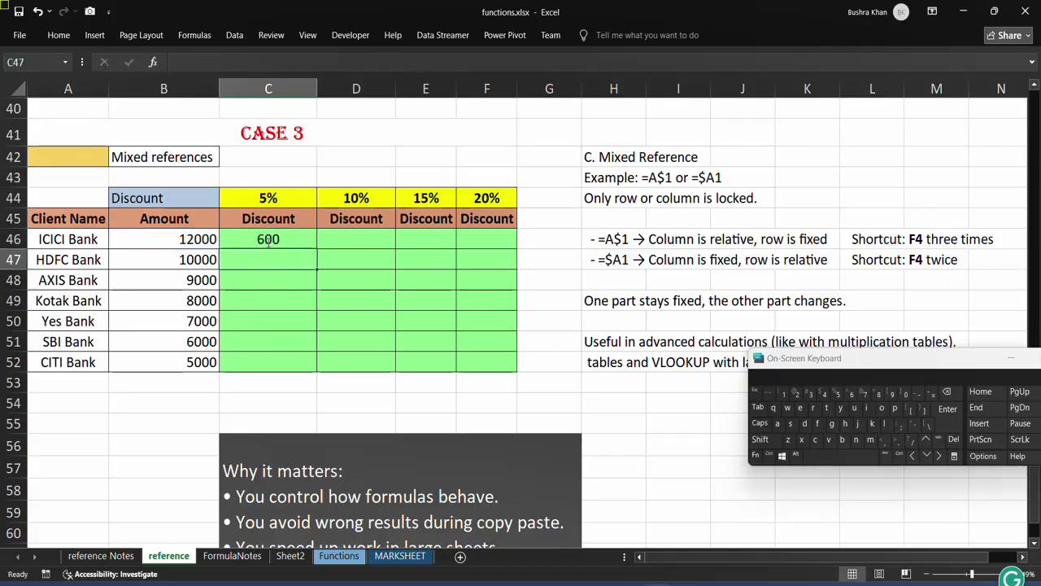
click(293, 239)
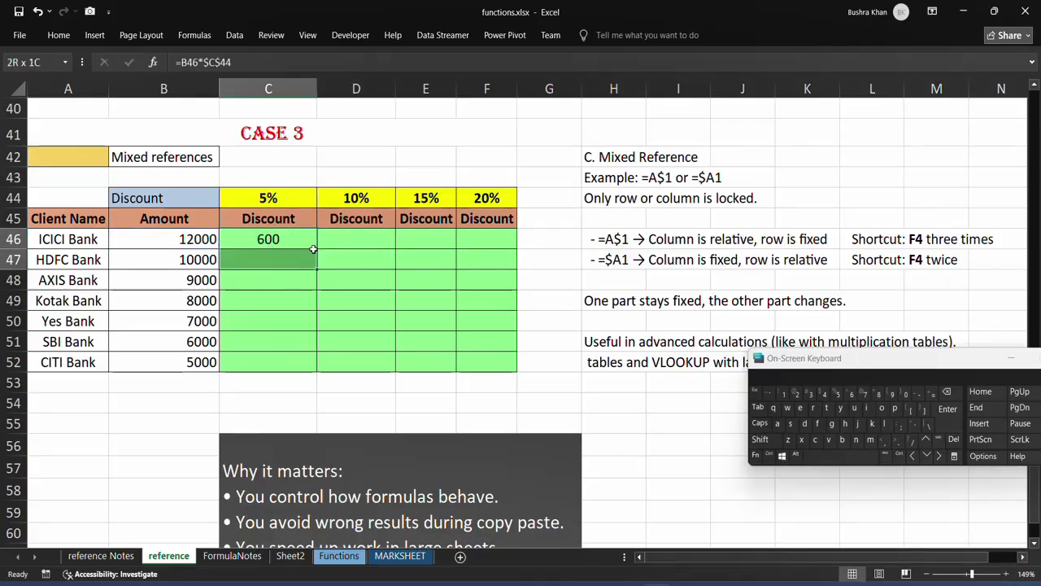
drag(317, 248, 305, 341)
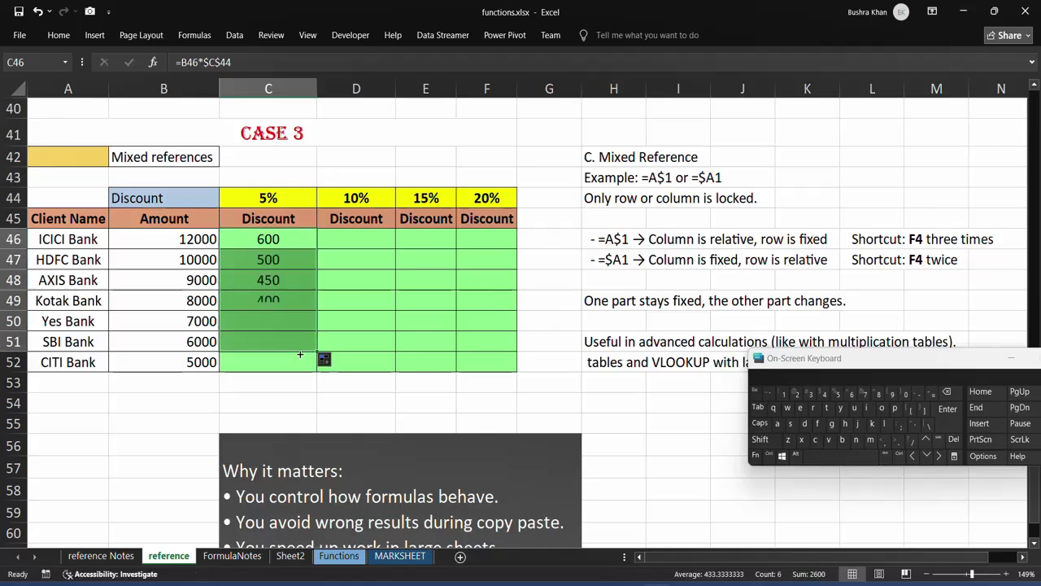
double_click(317, 351)
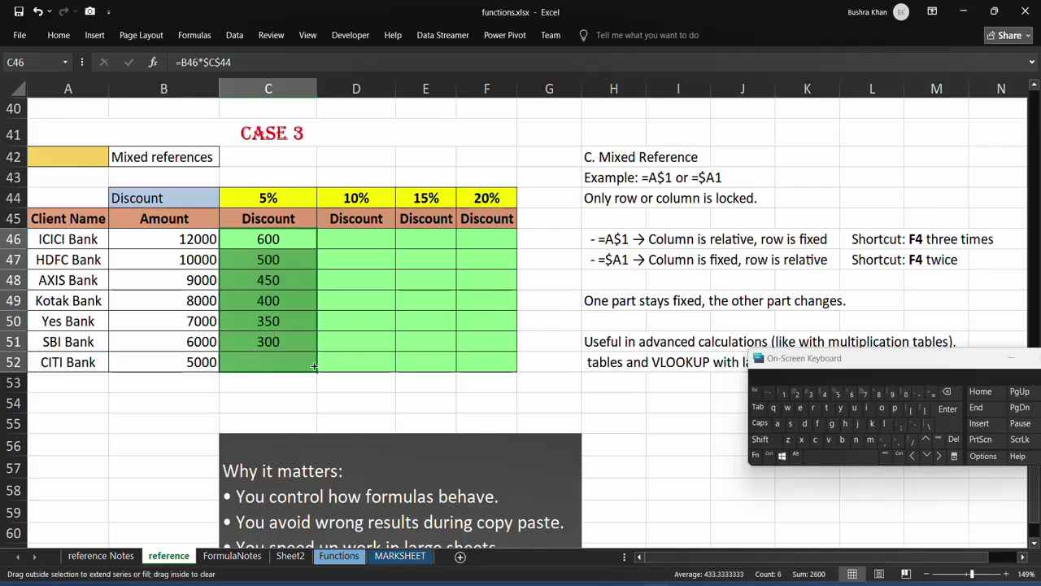
Step: Fill the C46 formula across into D46 and check which cells the copied formula references
click(306, 241)
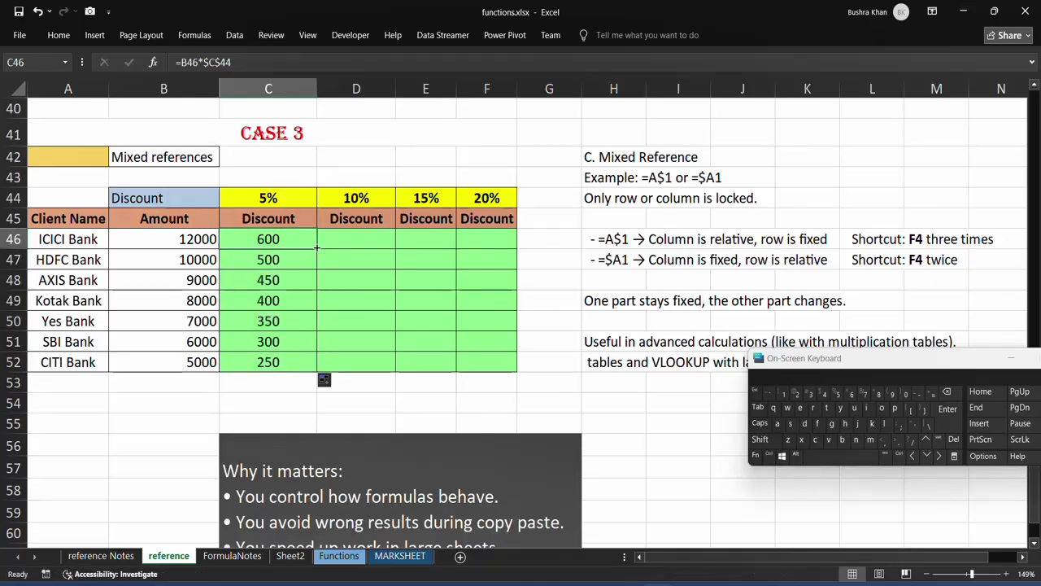
drag(317, 248, 373, 239)
click(373, 239)
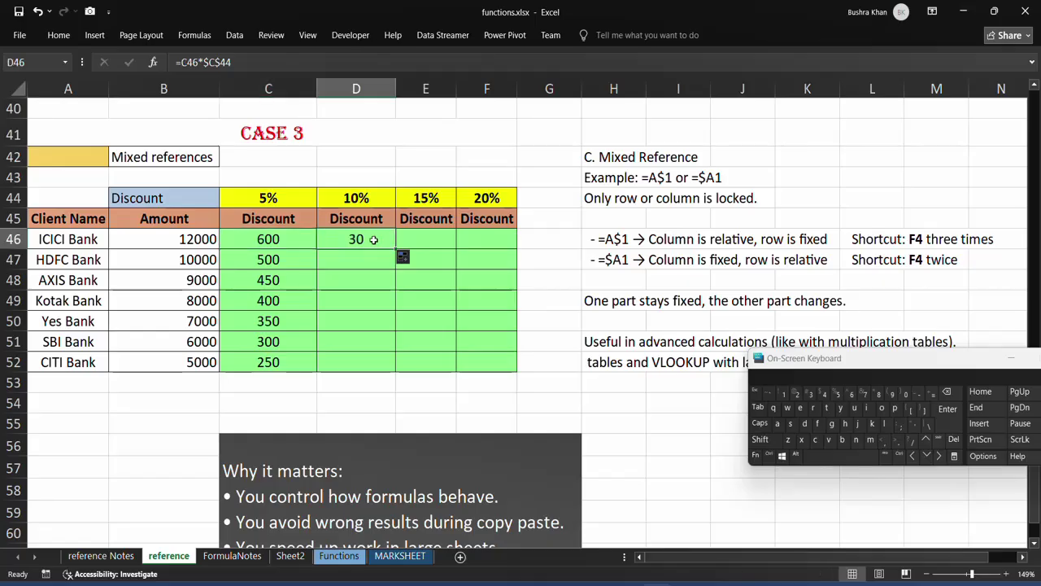
double_click(373, 239)
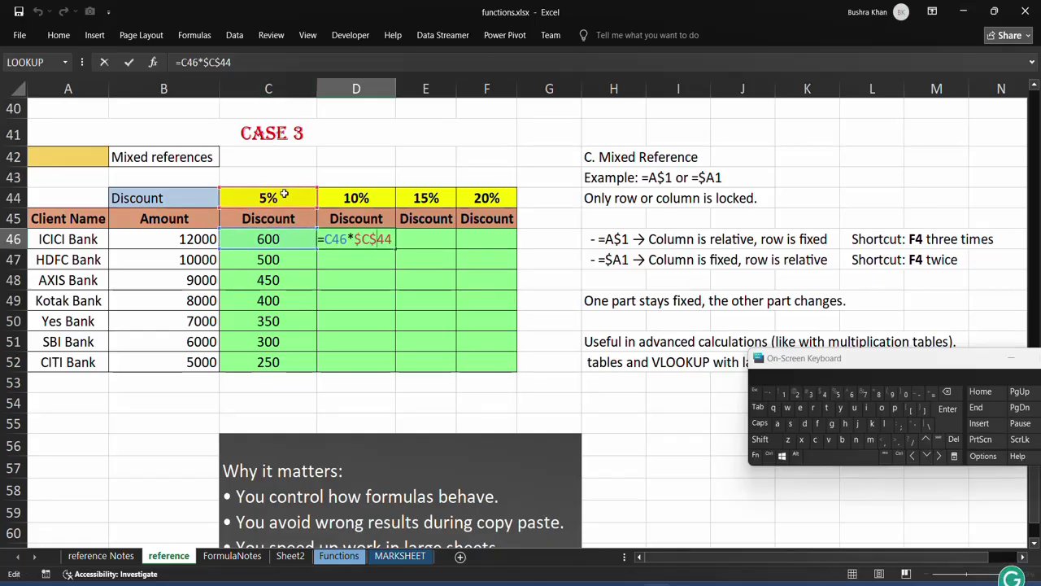
click(176, 245)
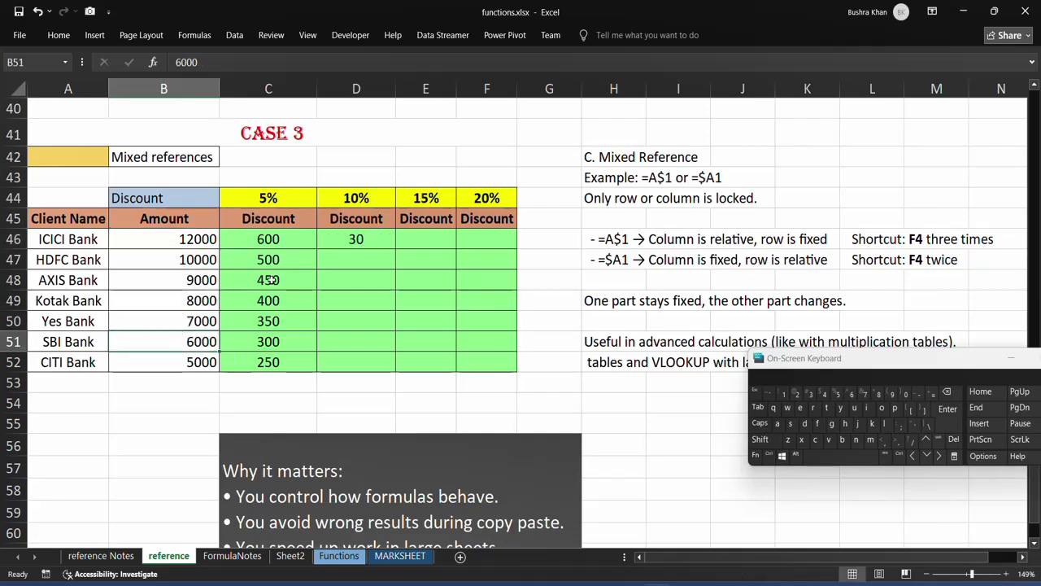
Step: Clear the trial discount formulas from the 5% and 10% columns of the Case 3 table
drag(265, 240, 337, 397)
key(Delete)
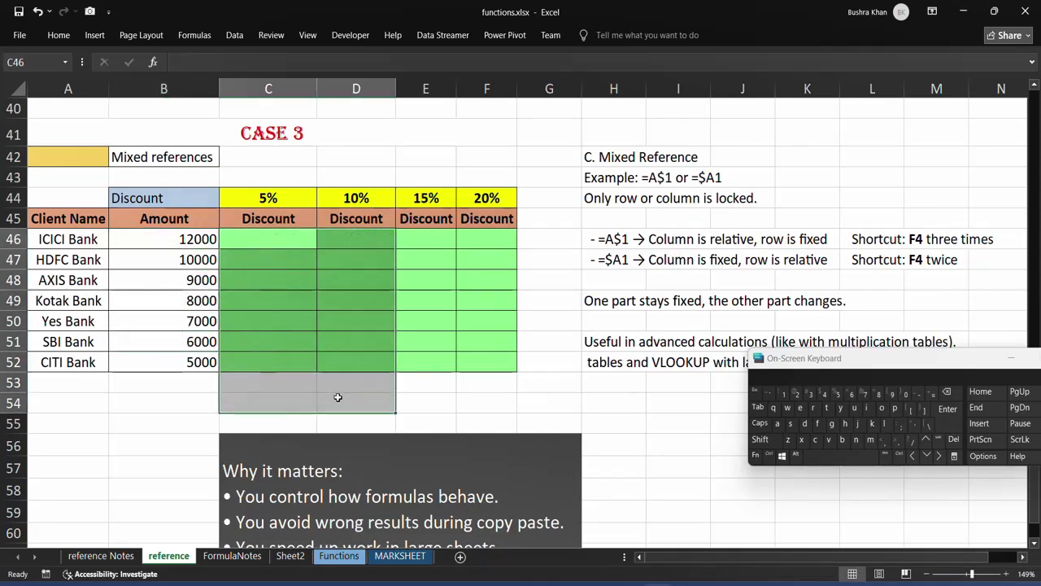
Step: Start a formula in C46 with the first client's amount as =$B46, locking only the column
click(261, 241)
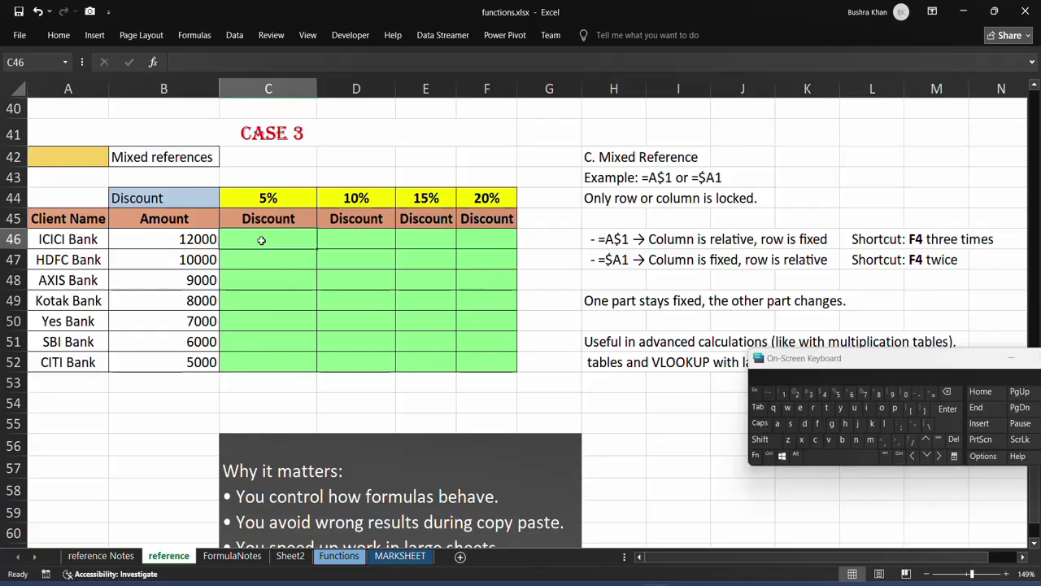
text(=)
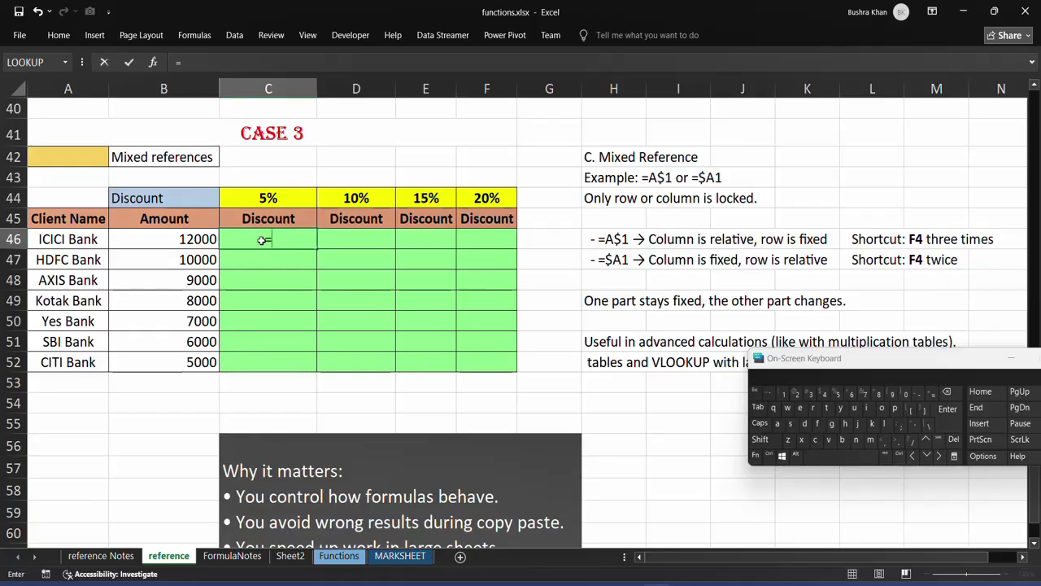
click(193, 238)
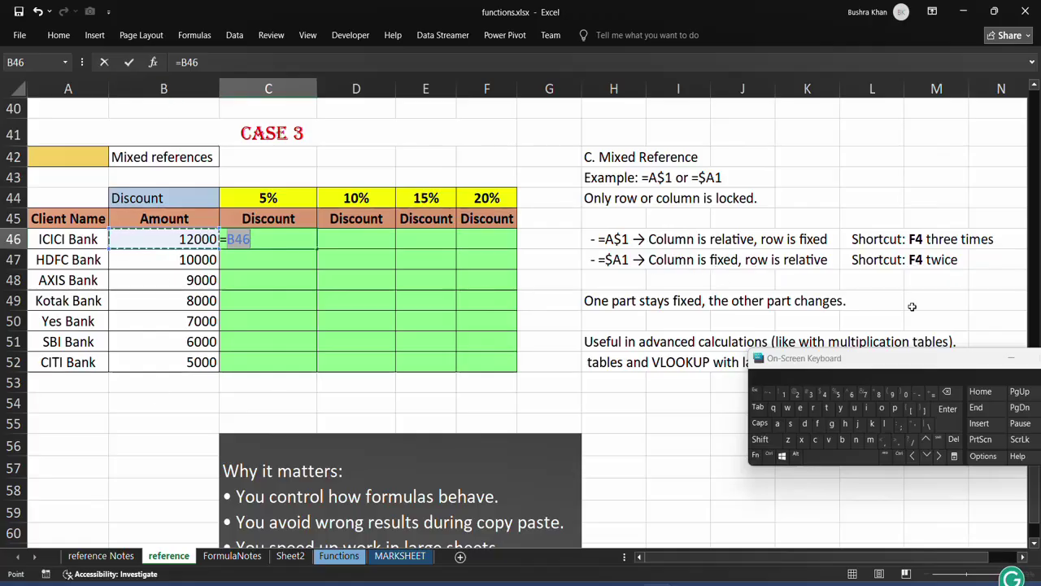
click(756, 455)
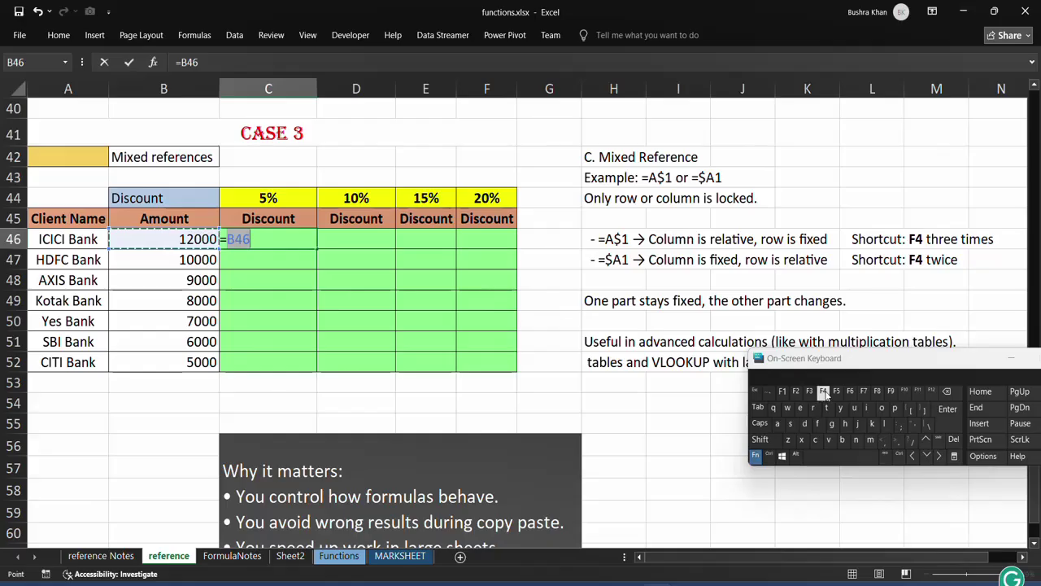
click(823, 392)
click(755, 456)
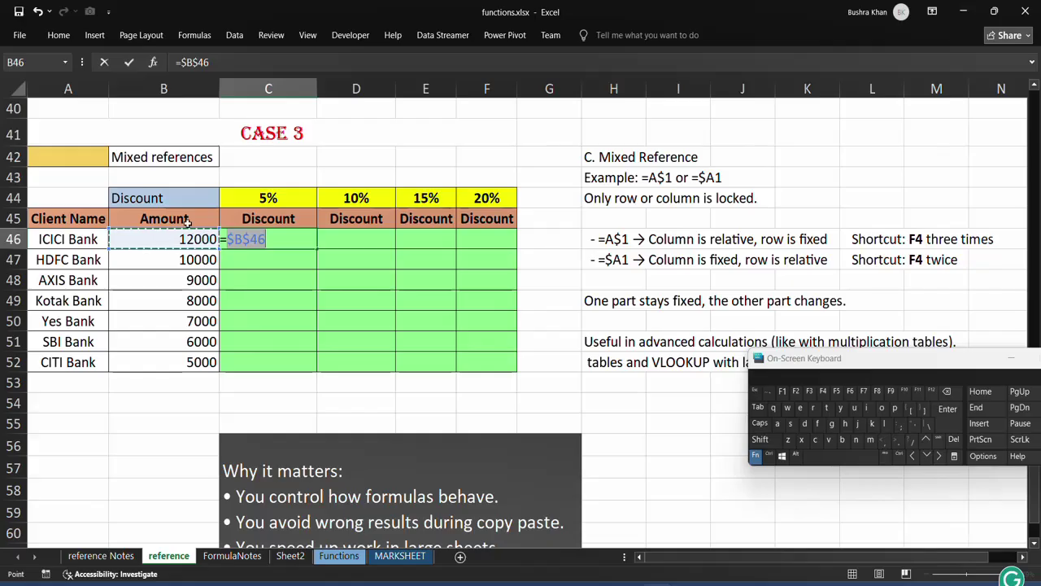
click(824, 393)
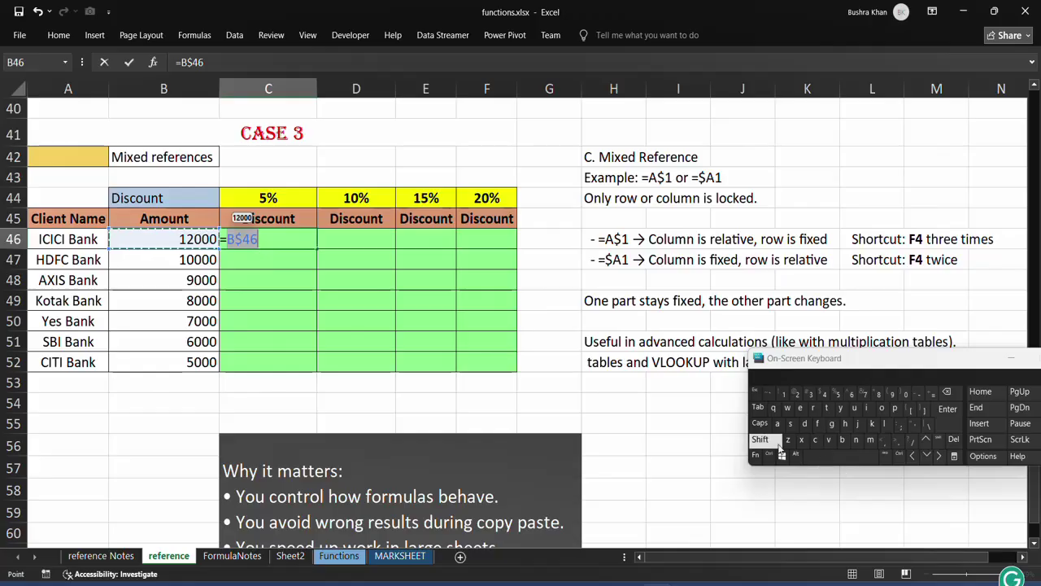
click(755, 455)
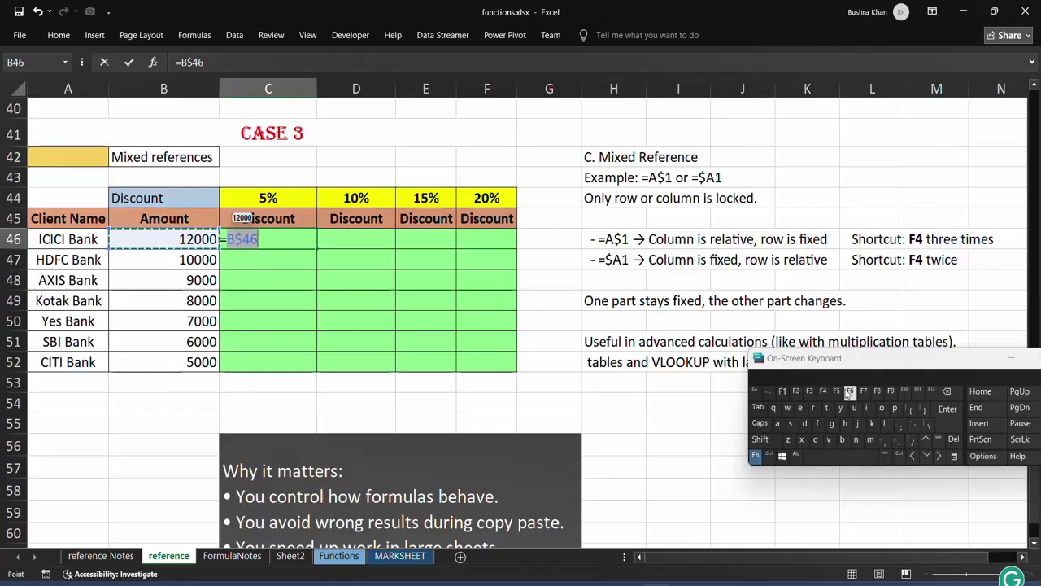
click(824, 392)
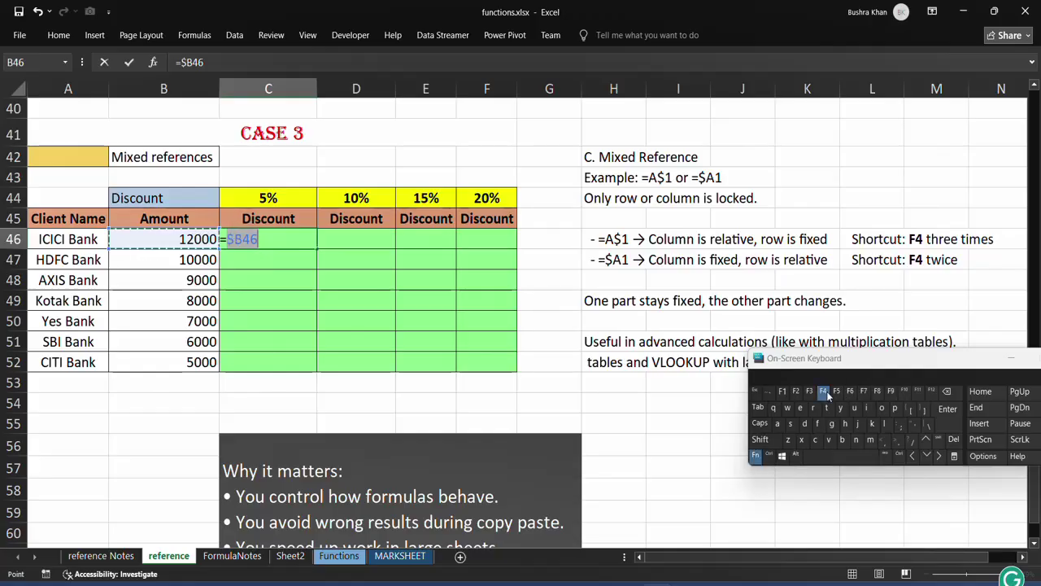
Step: Complete the C46 formula as =$B46*C$44, multiplying by the 5% discount with only its row locked
drag(235, 241, 245, 242)
click(243, 242)
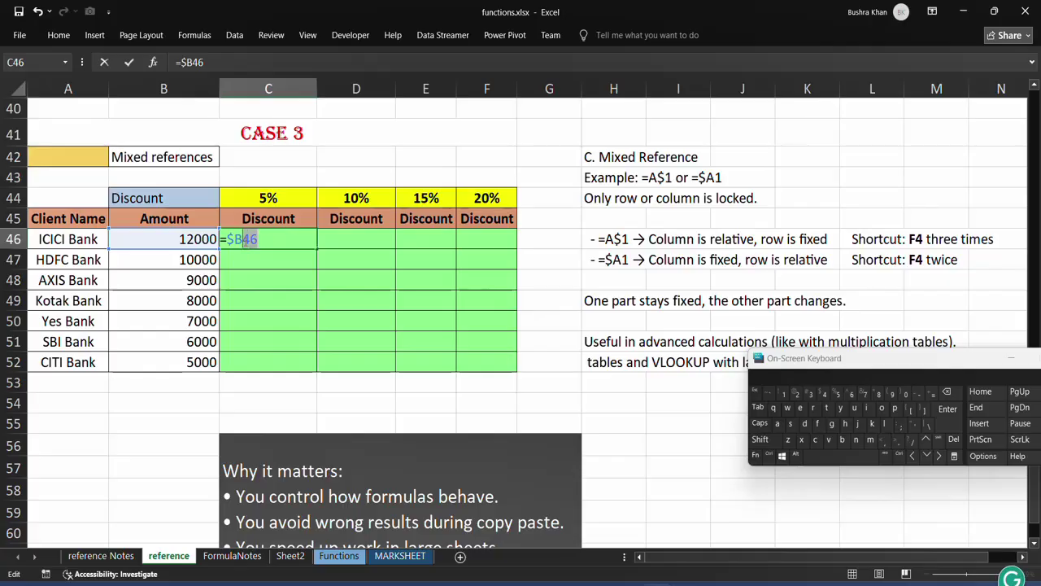
click(270, 238)
key(shift)
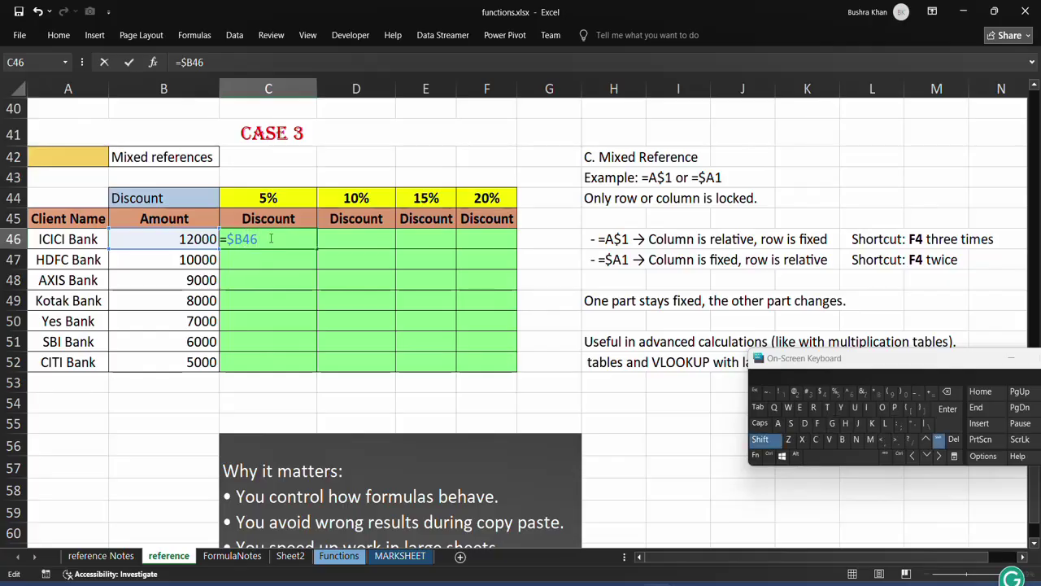
text(*)
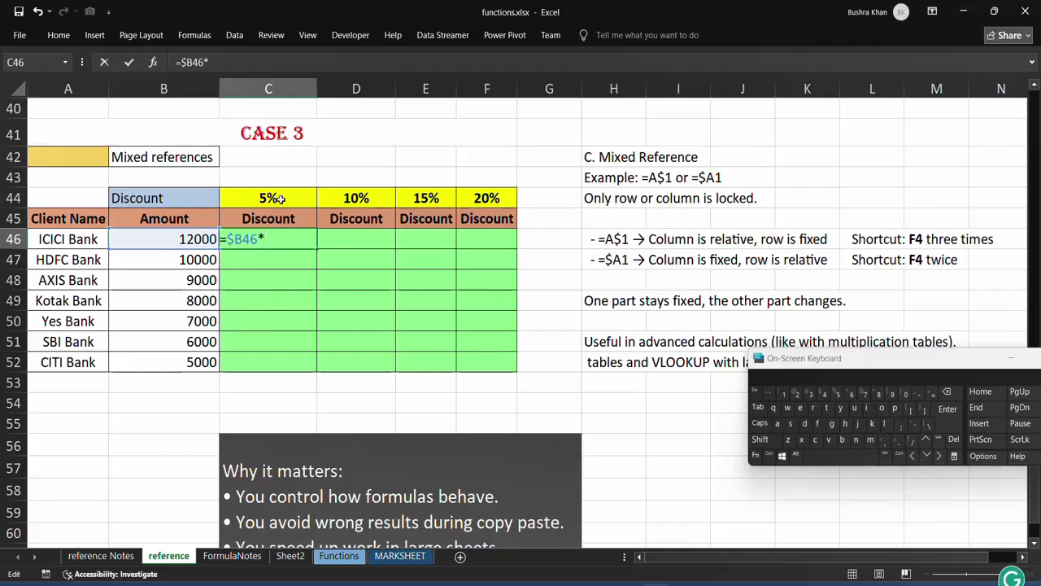
click(276, 198)
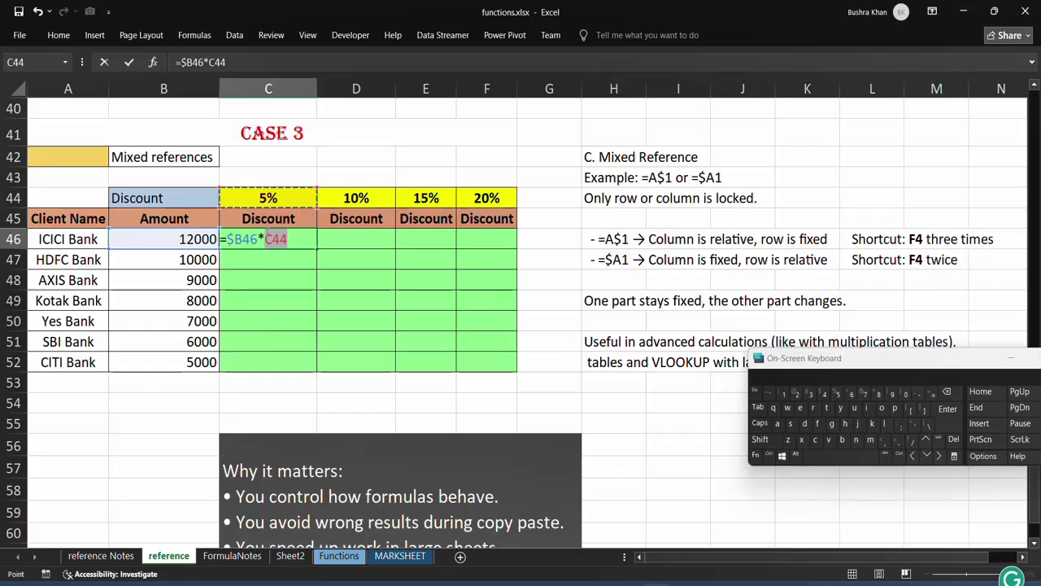
click(272, 238)
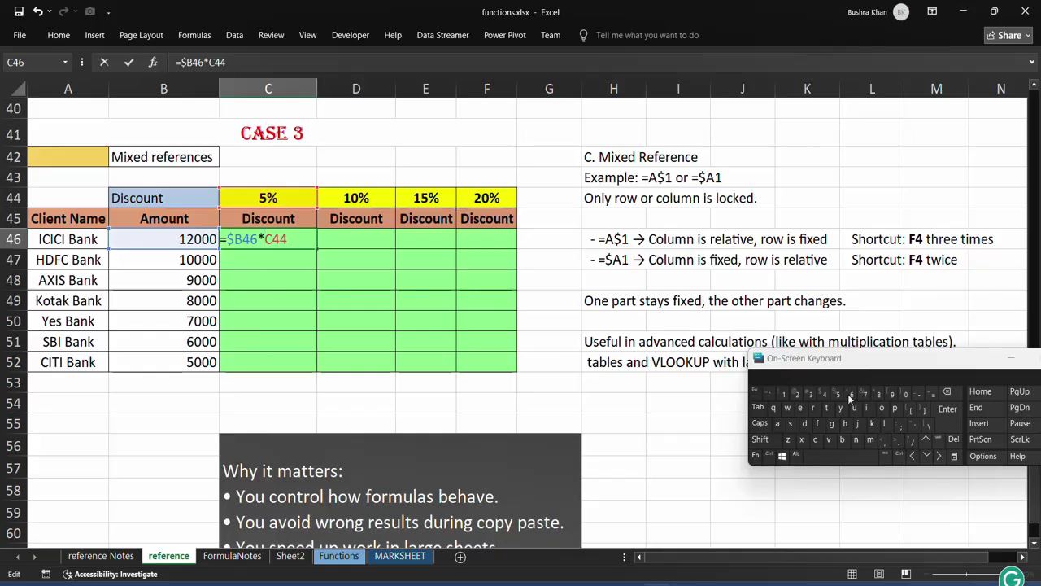
click(756, 457)
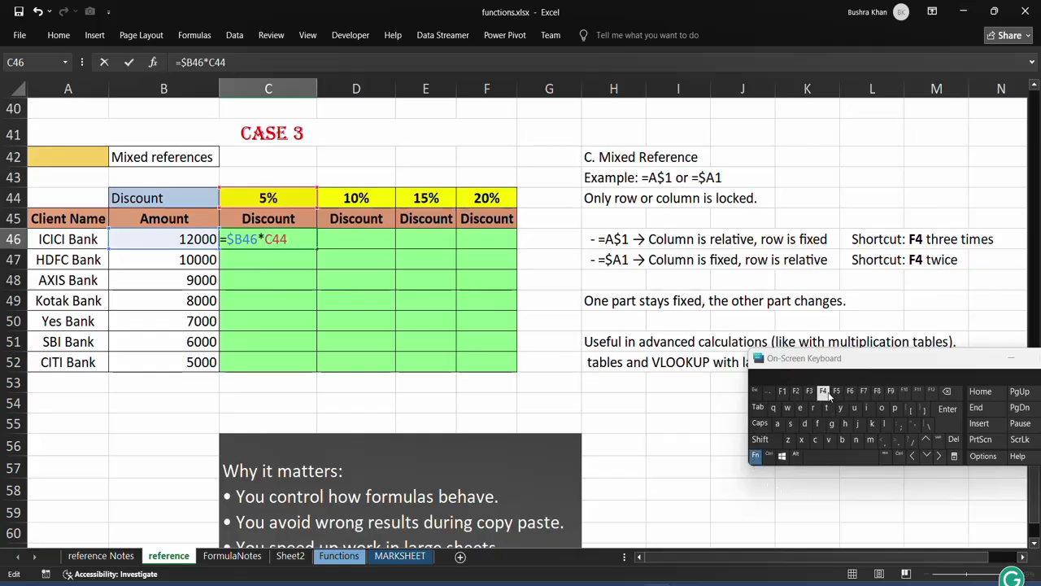
click(824, 394)
click(755, 456)
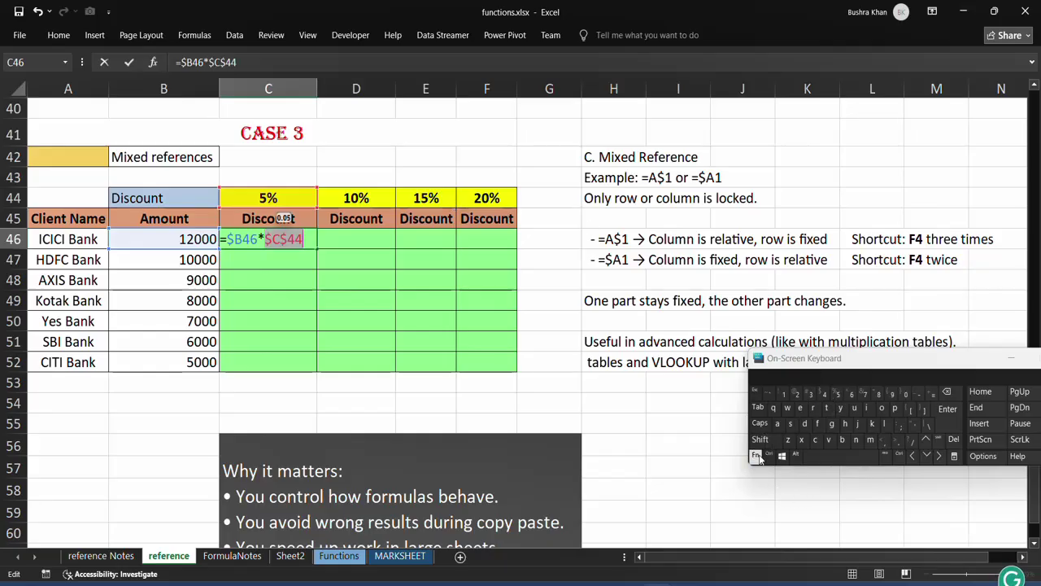
click(824, 394)
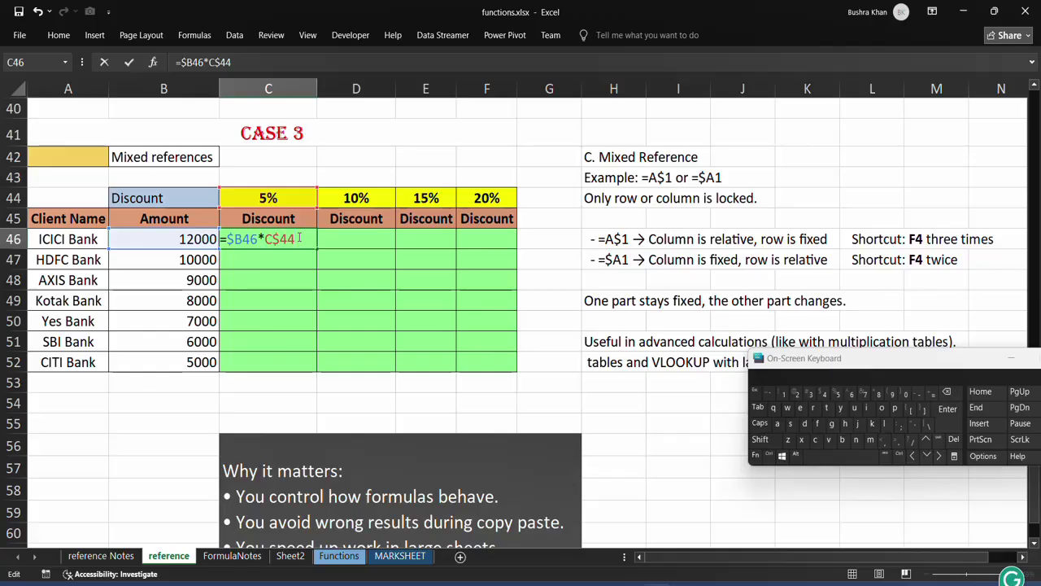
key(ctrl+Return)
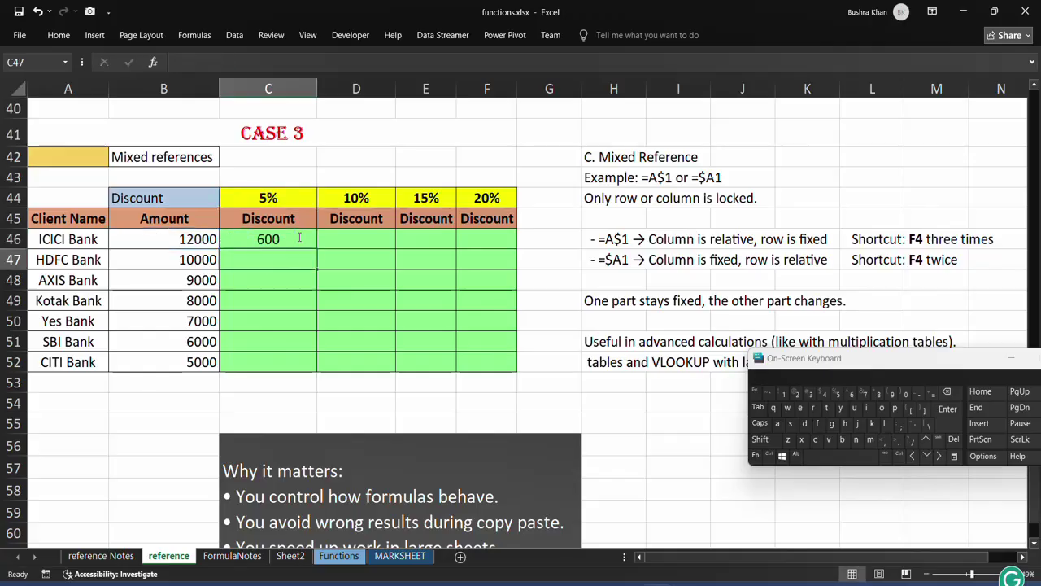
Step: Fill the C46 mixed-reference formula down to C52 and across row 46 to F46
key(Up)
click(258, 244)
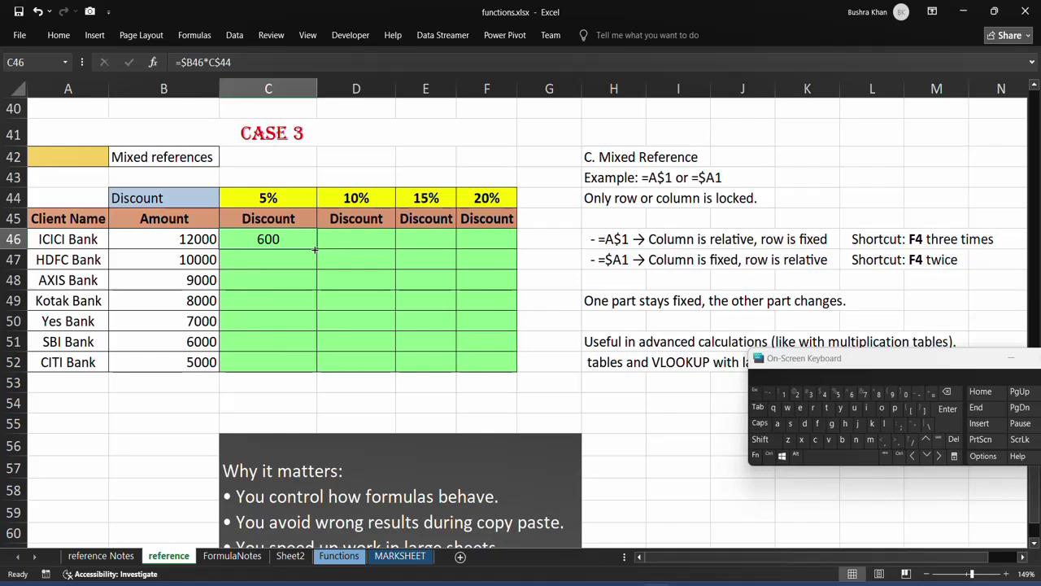
drag(315, 261, 317, 375)
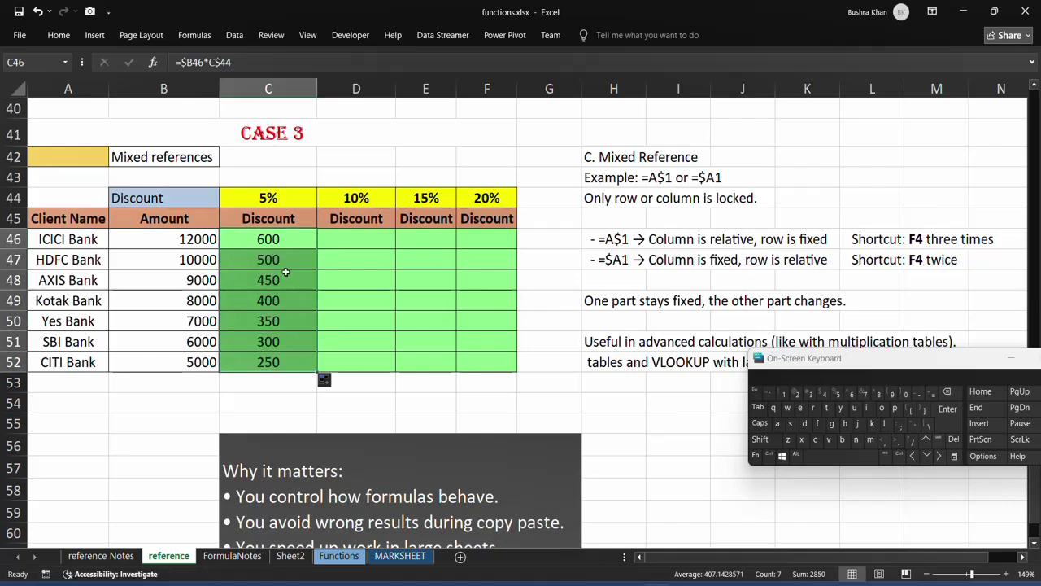
click(290, 234)
drag(319, 246, 509, 261)
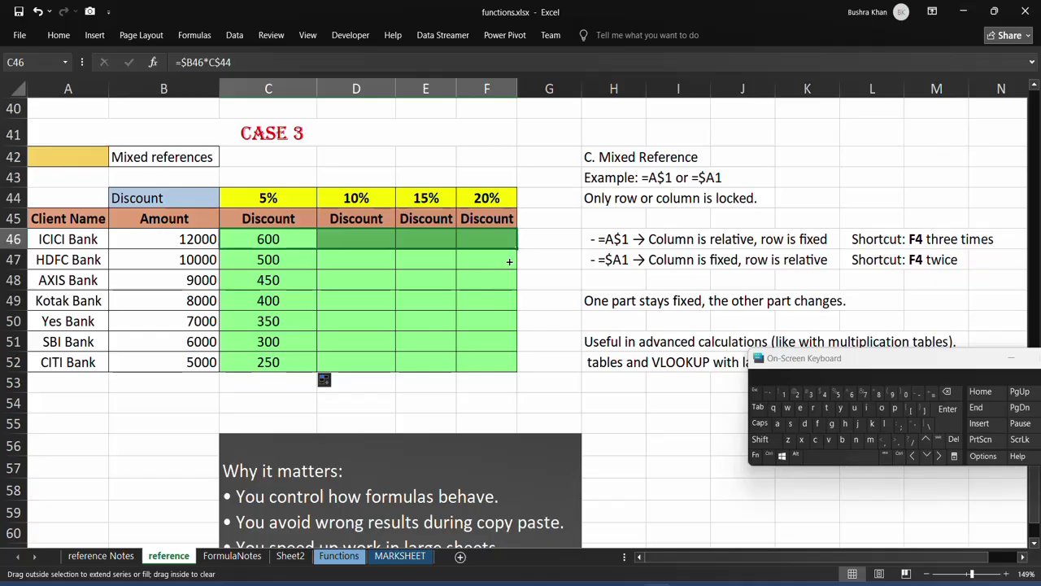
Step: Inspect the filled formulas in D46, E46 and F46 to check which references shift across the row
click(369, 238)
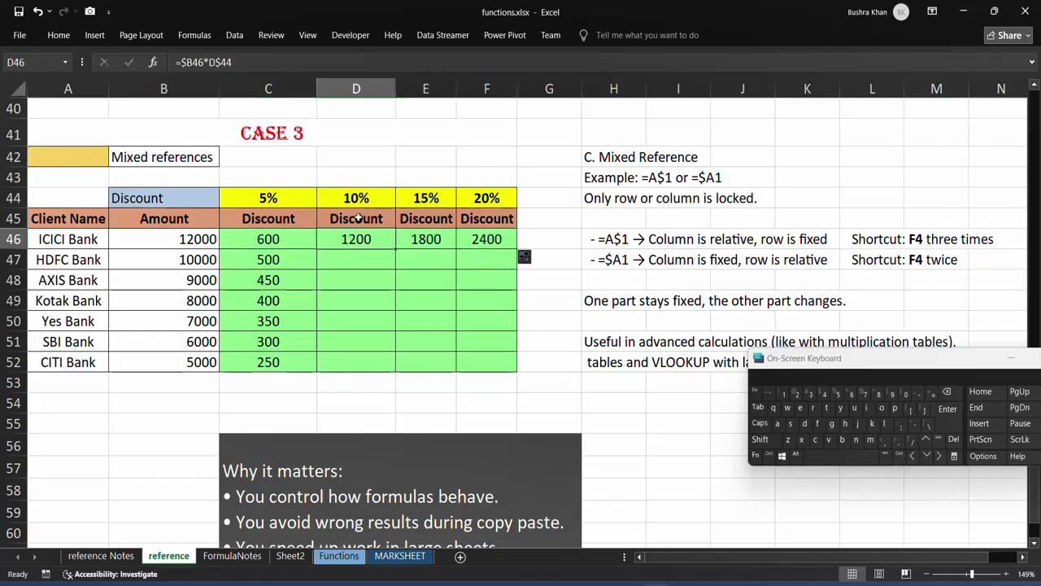
click(228, 65)
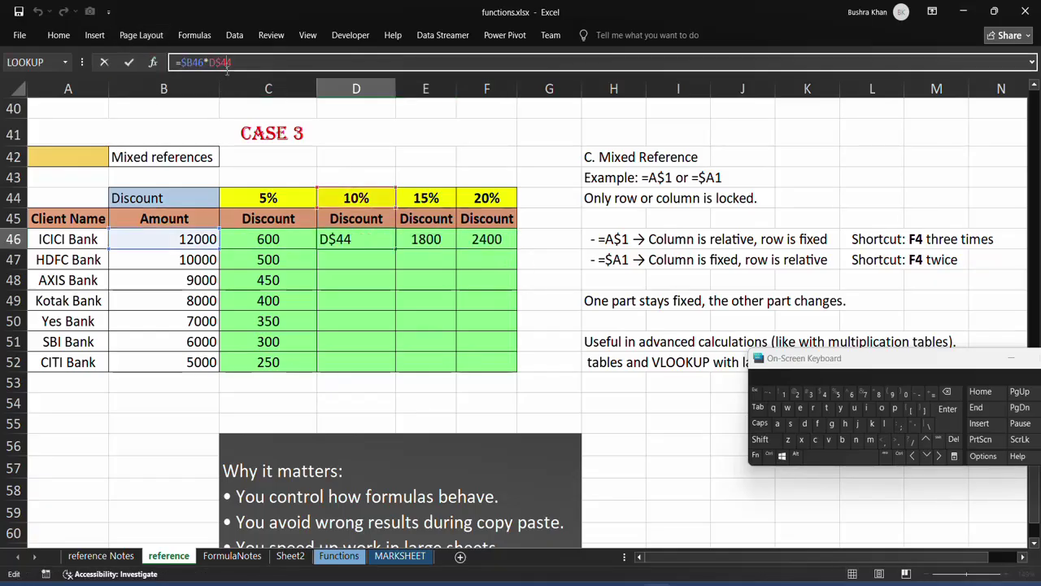
click(414, 236)
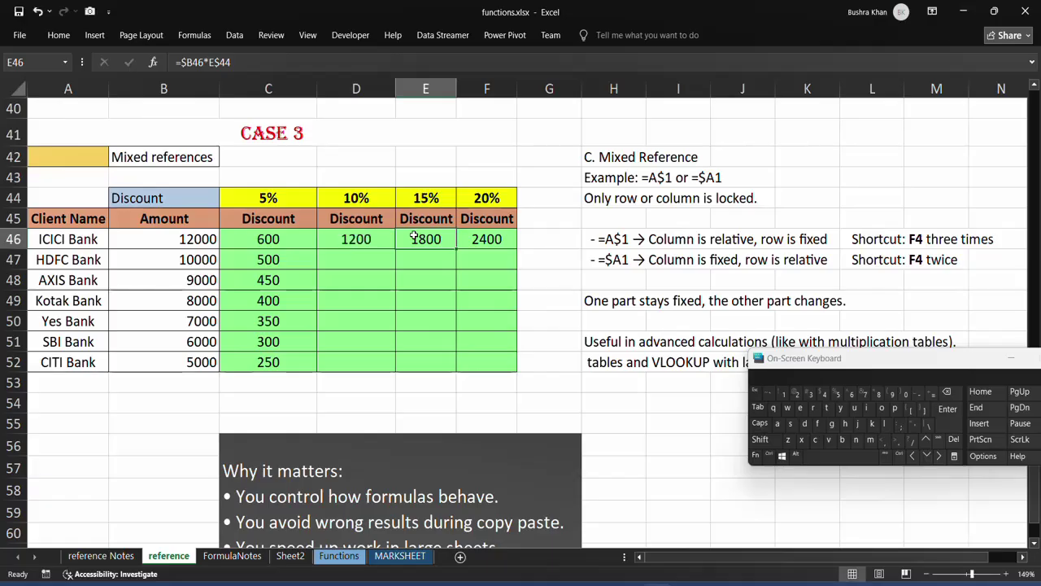
double_click(414, 238)
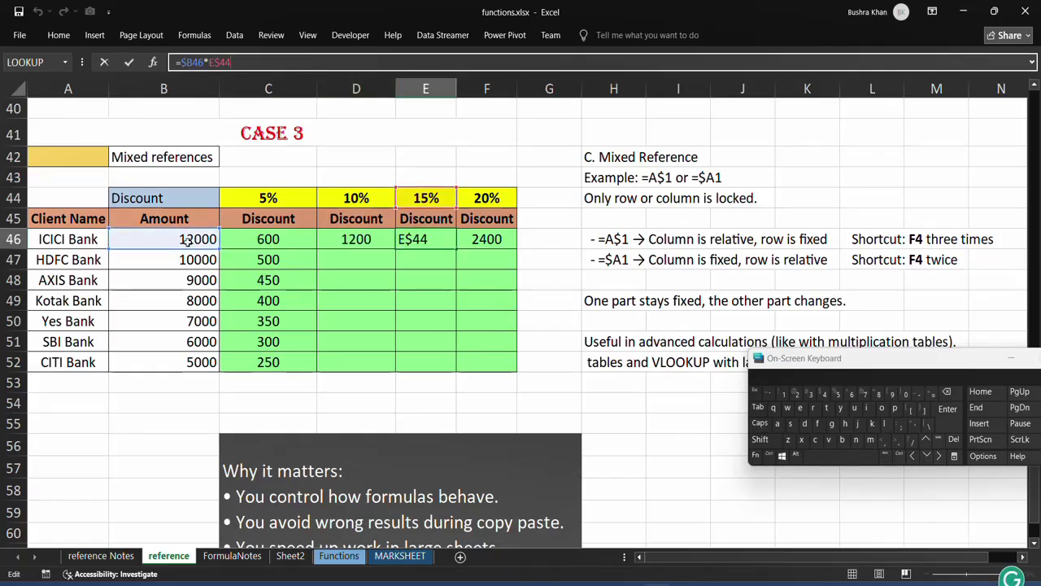
click(476, 238)
double_click(477, 240)
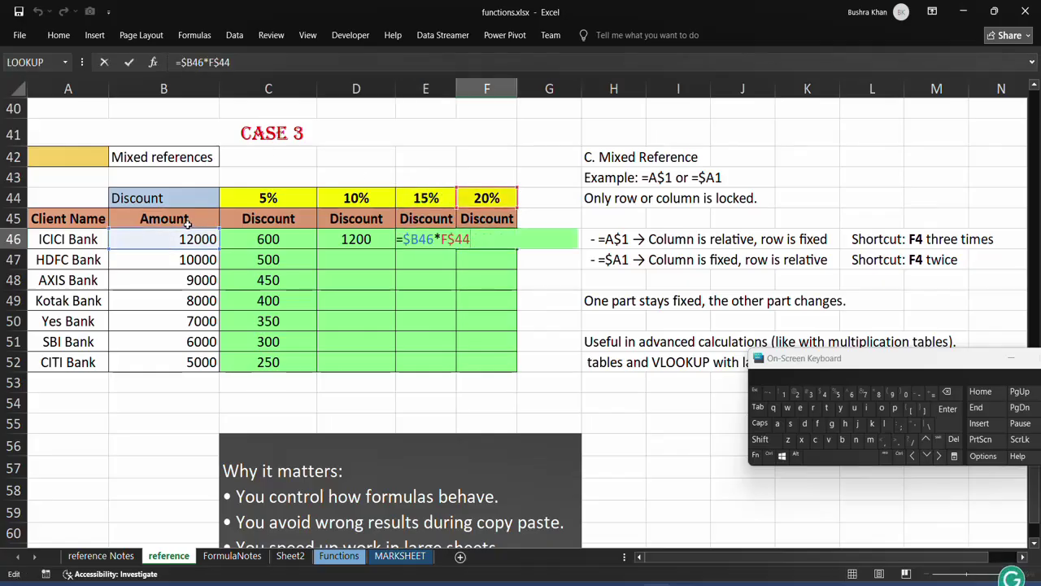
click(466, 261)
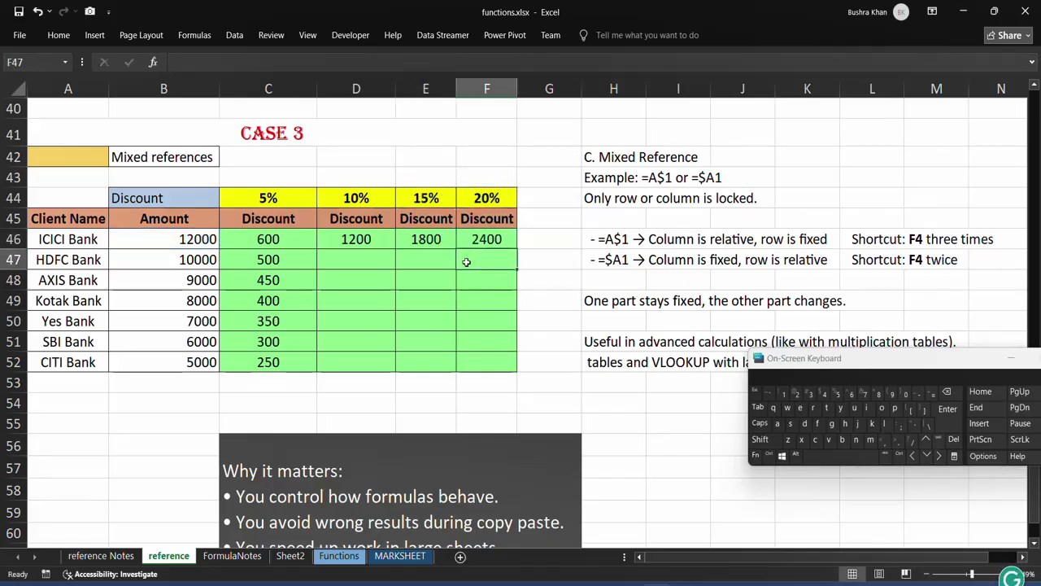
Step: Fill the row 46 mixed-reference formulas down to row 52 in the 10%, 15% and 20% discount columns
click(374, 239)
drag(395, 249, 399, 368)
click(444, 238)
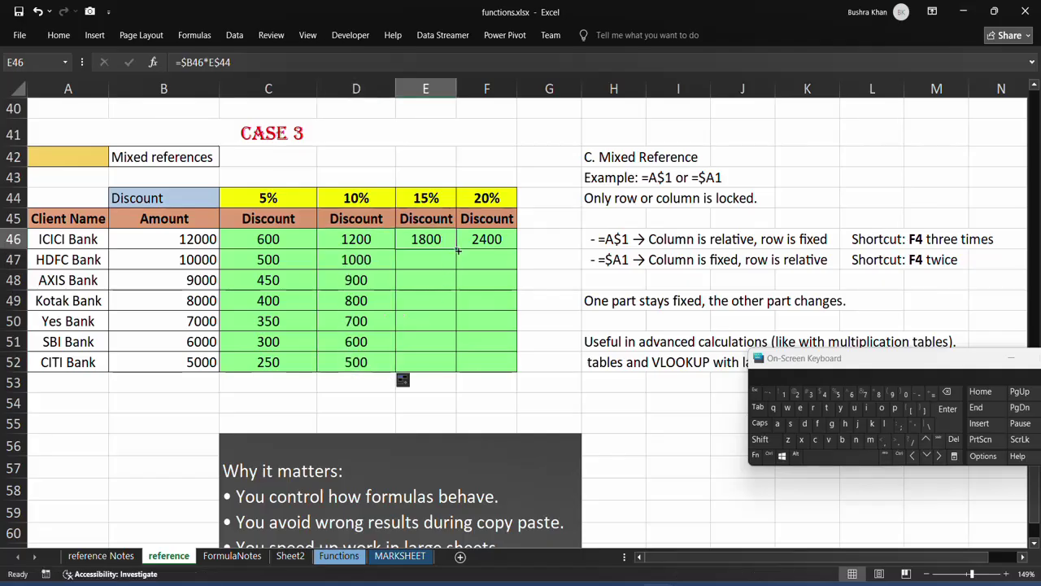
drag(455, 249, 453, 376)
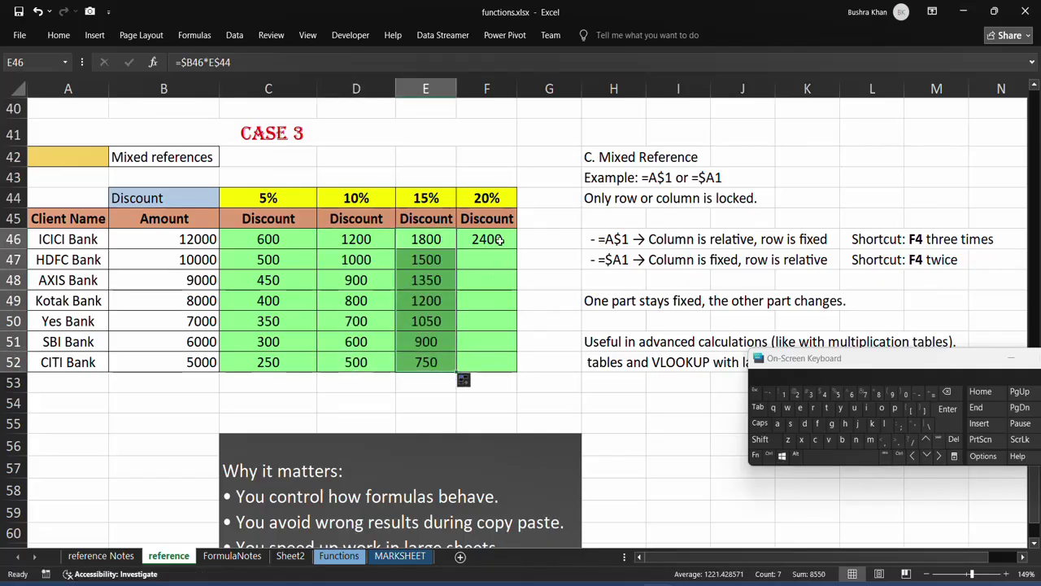
click(497, 241)
drag(517, 248, 521, 373)
Step: Review the 5% column formulas in C46:C48 against the amounts in B46:B52 and the discount rates in C44:F44
scroll(332, 329, down, 2)
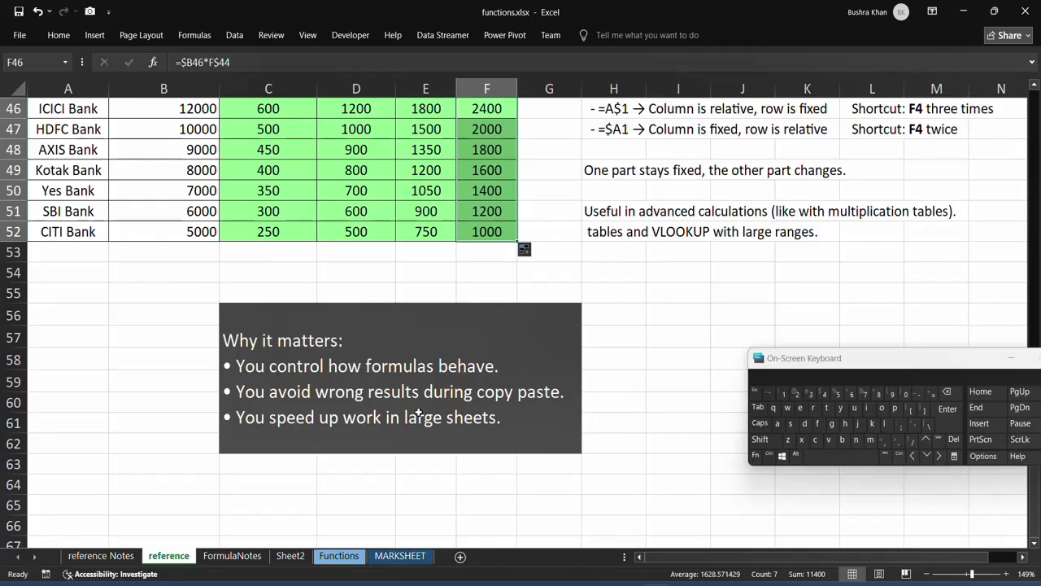
scroll(361, 260, up, 3)
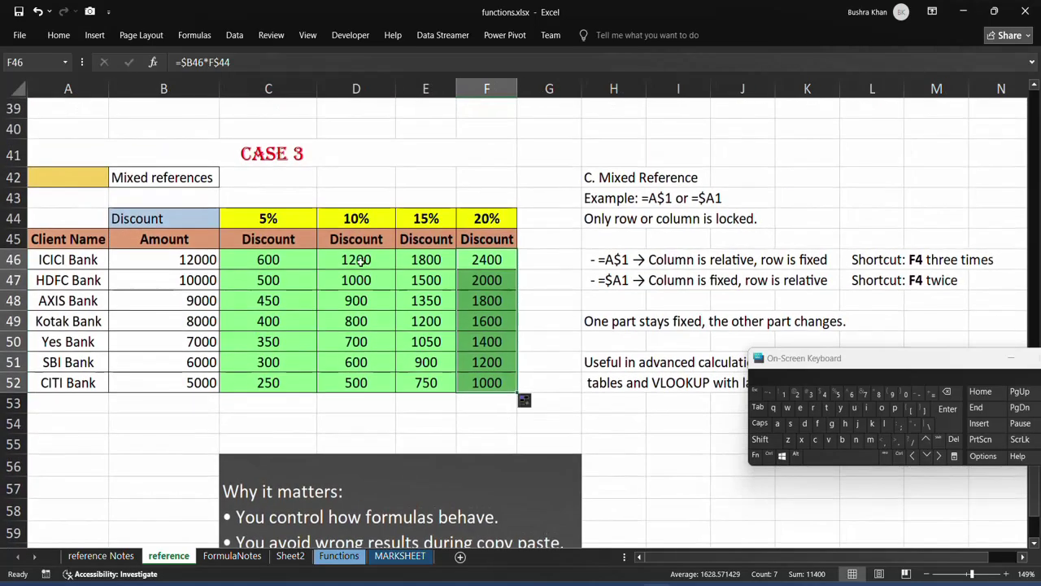
click(293, 254)
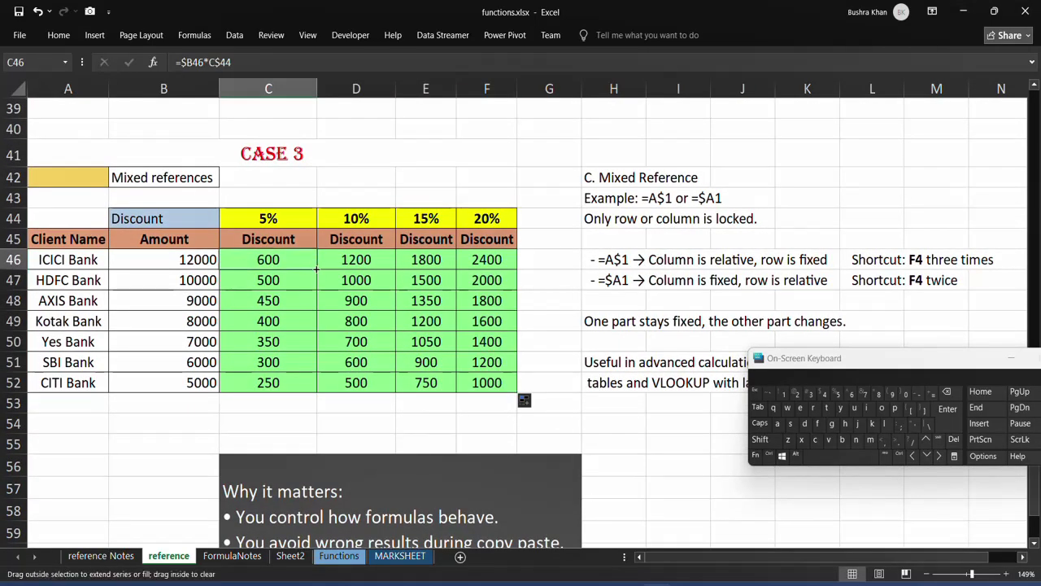
drag(187, 267, 178, 392)
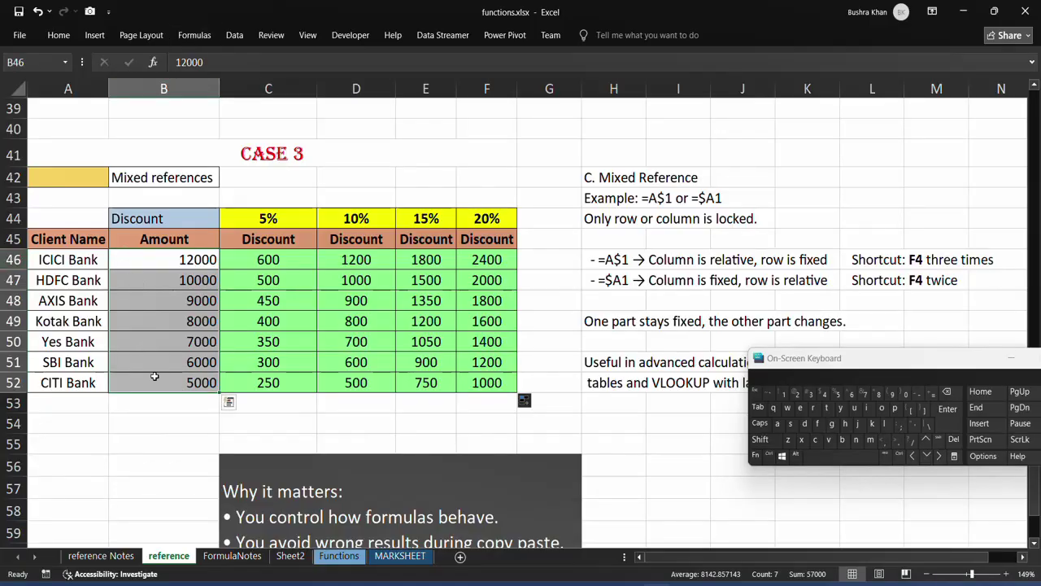
click(260, 289)
click(260, 303)
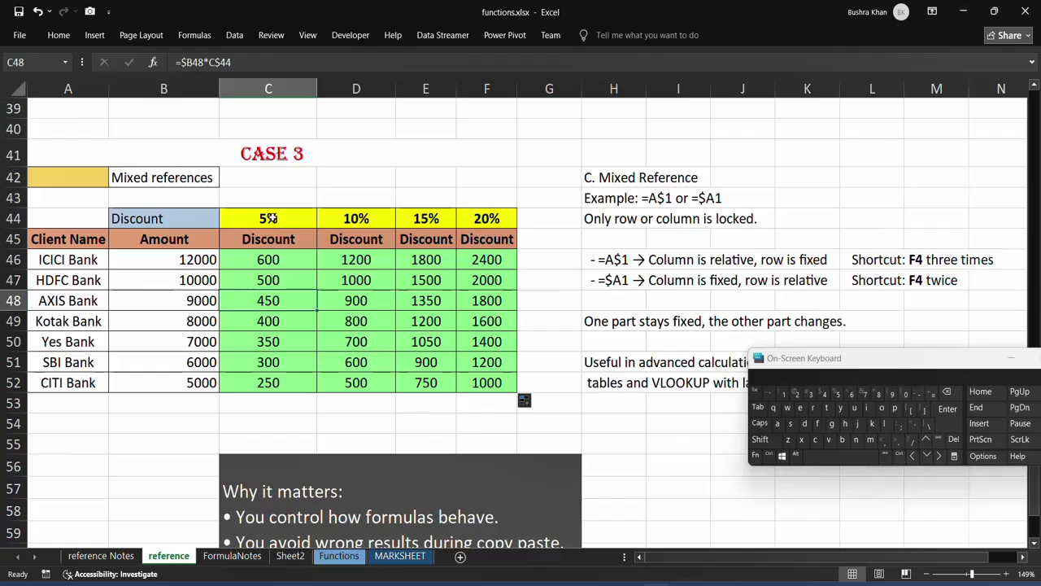
drag(271, 218, 486, 218)
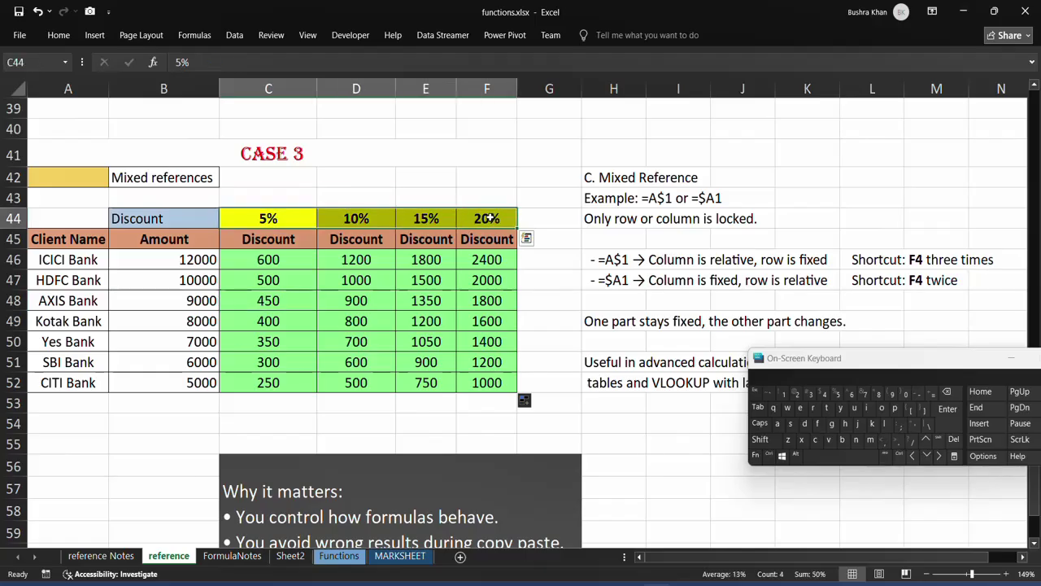
Step: Examine the mixed-reference formulas in D46, E49 and C46, along with the "Why it matters" notes below the table
double_click(339, 260)
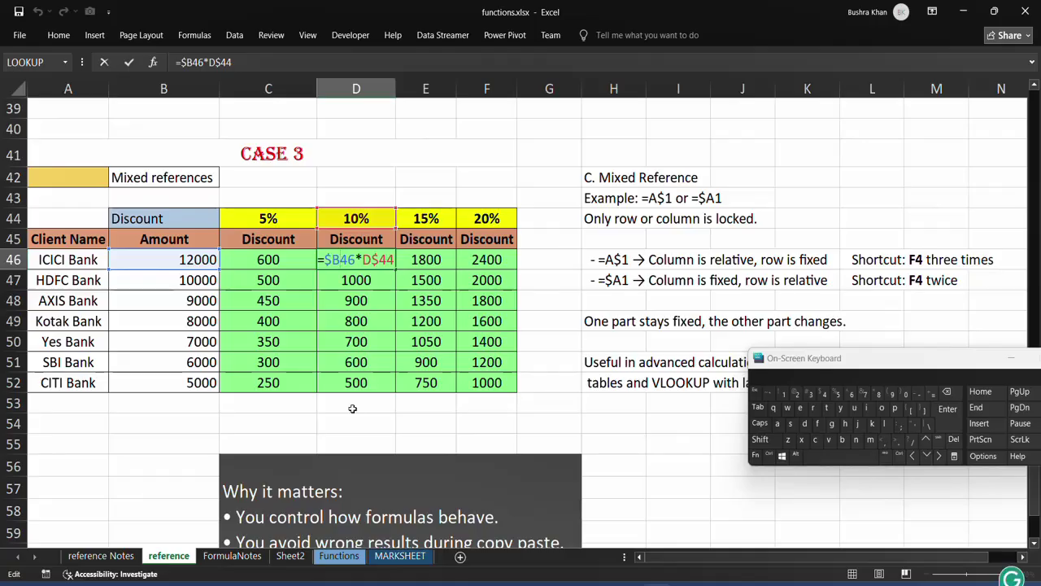
scroll(352, 408, down, 2)
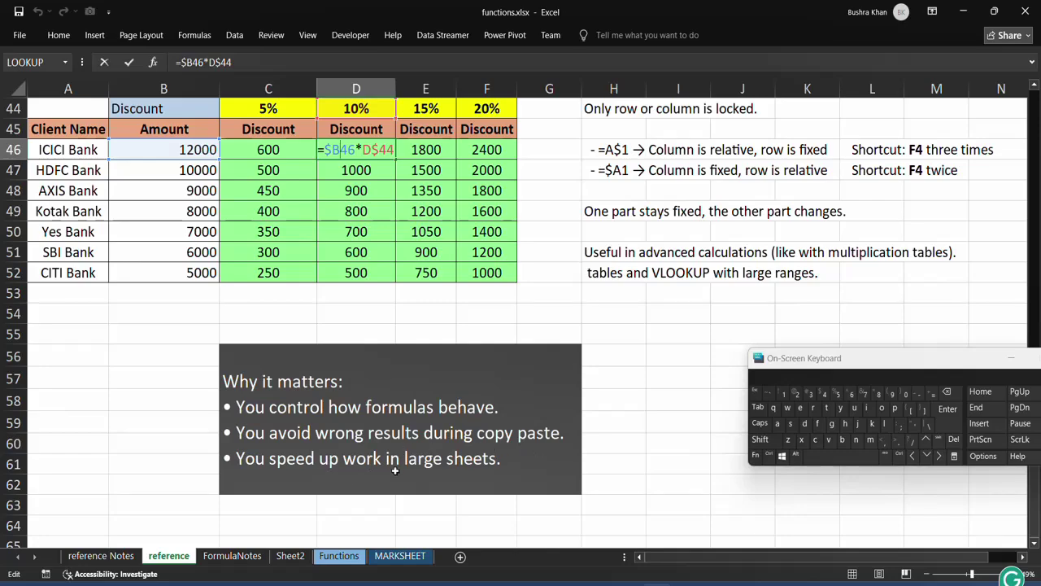
scroll(395, 470, up, 2)
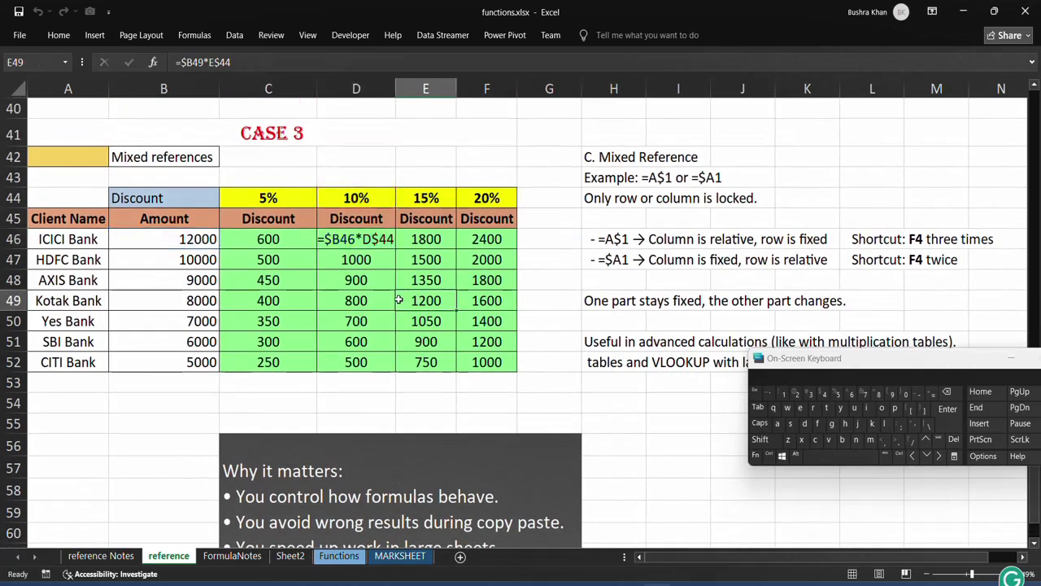
click(411, 299)
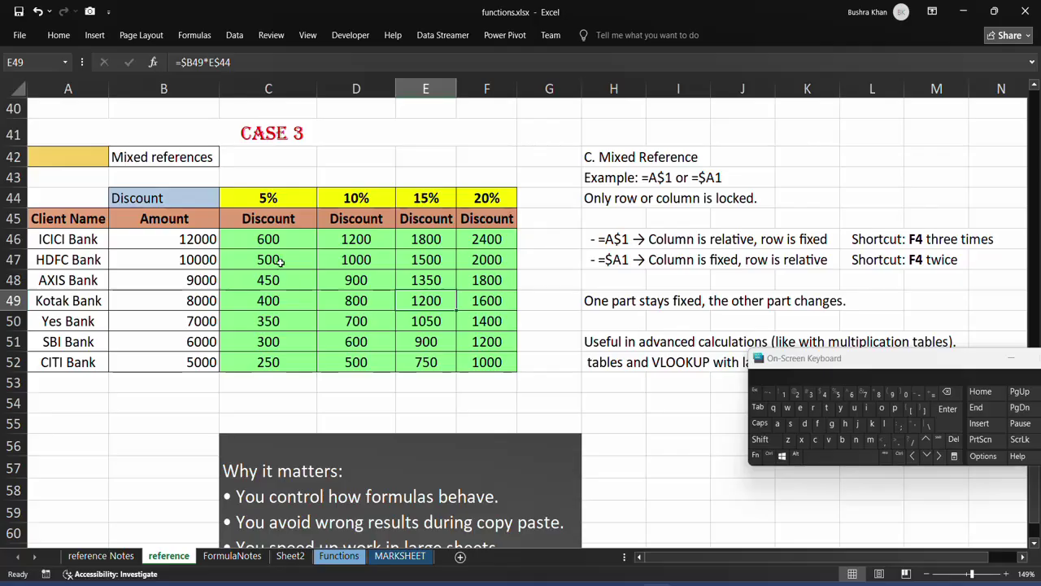
click(275, 237)
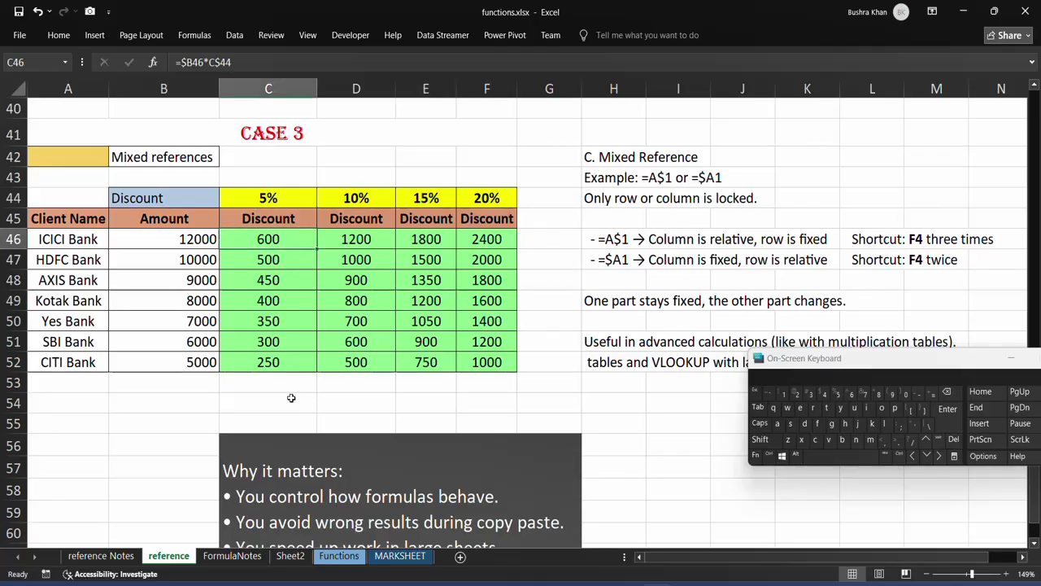
click(370, 239)
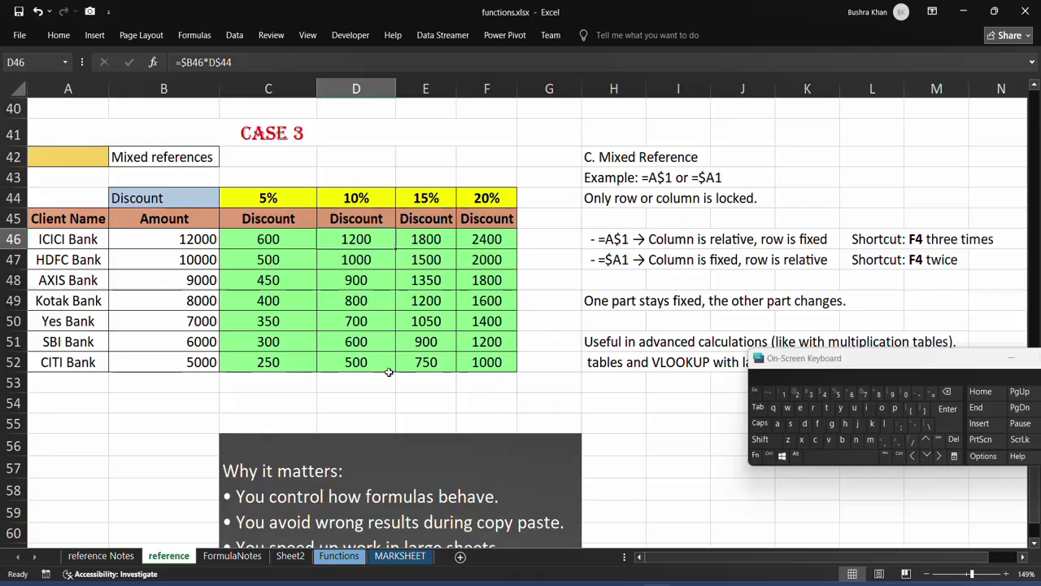
scroll(389, 372, down, 4)
scroll(335, 323, up, 4)
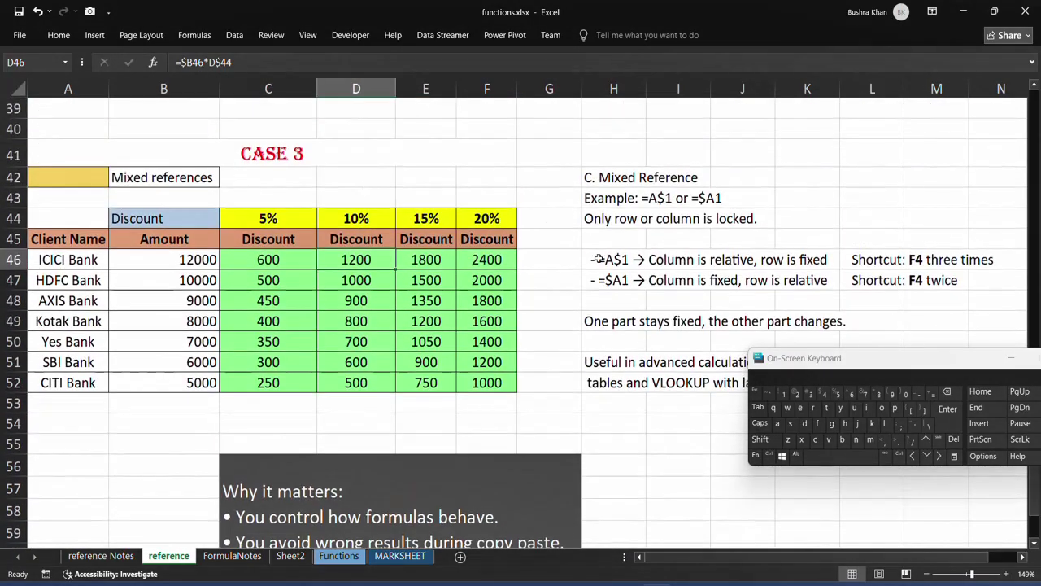
Step: Open the reference Notes sheet and view the summary of reference types from the relative reference section
scroll(530, 253, up, 12)
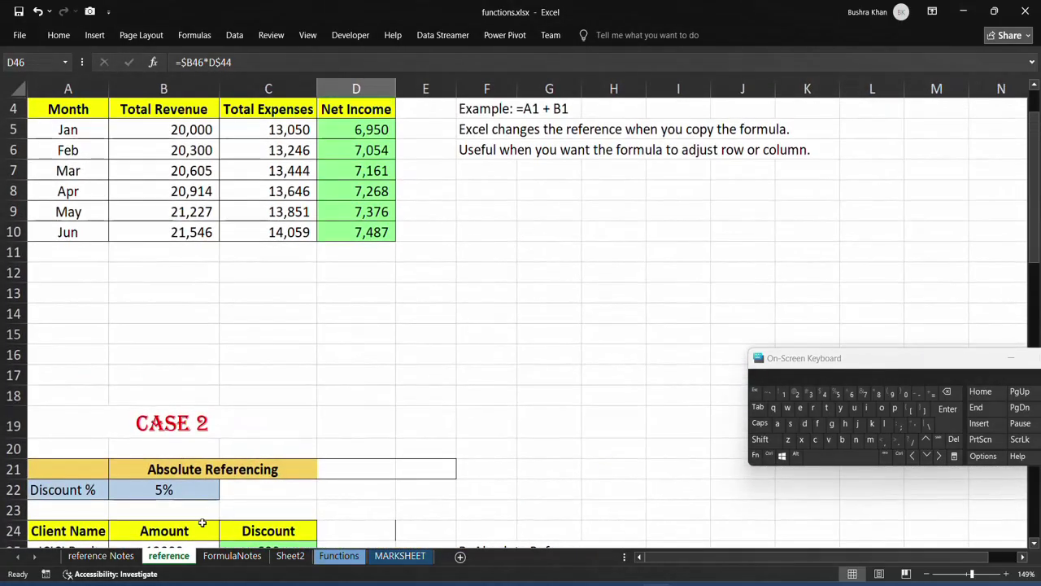
click(109, 557)
scroll(332, 294, up, 5)
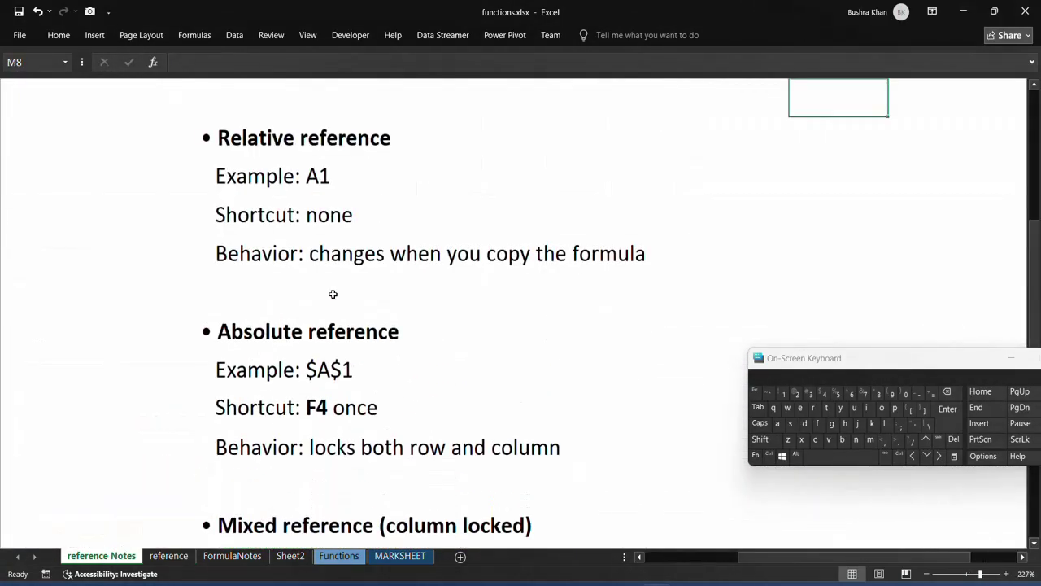